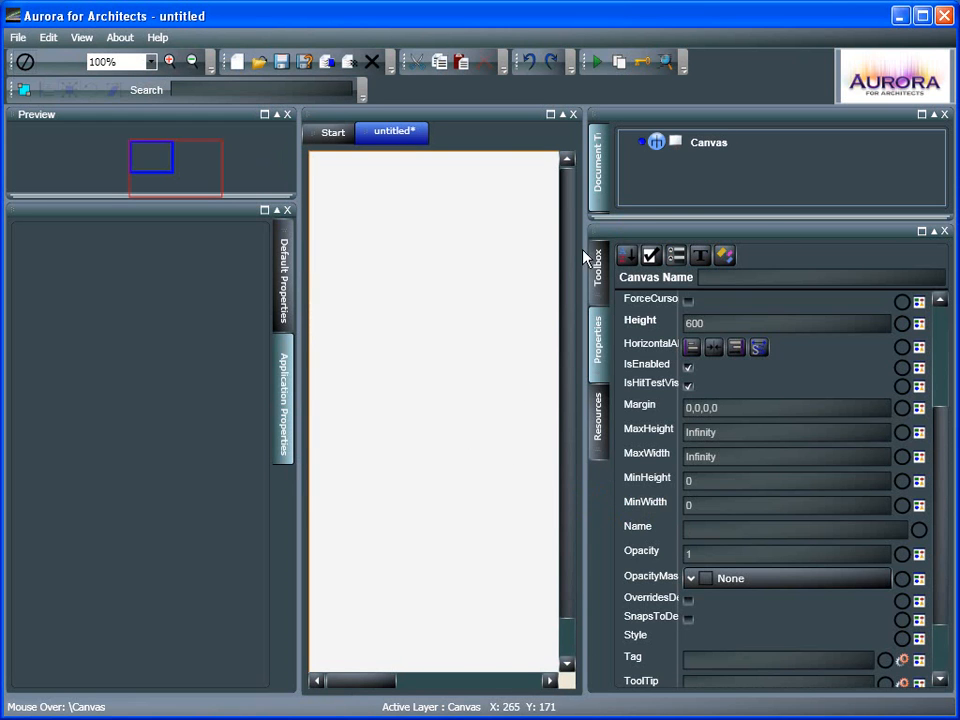
Add a Button from the Common Controls toolbox, drawn near the bottom of the canvas
click(597, 265)
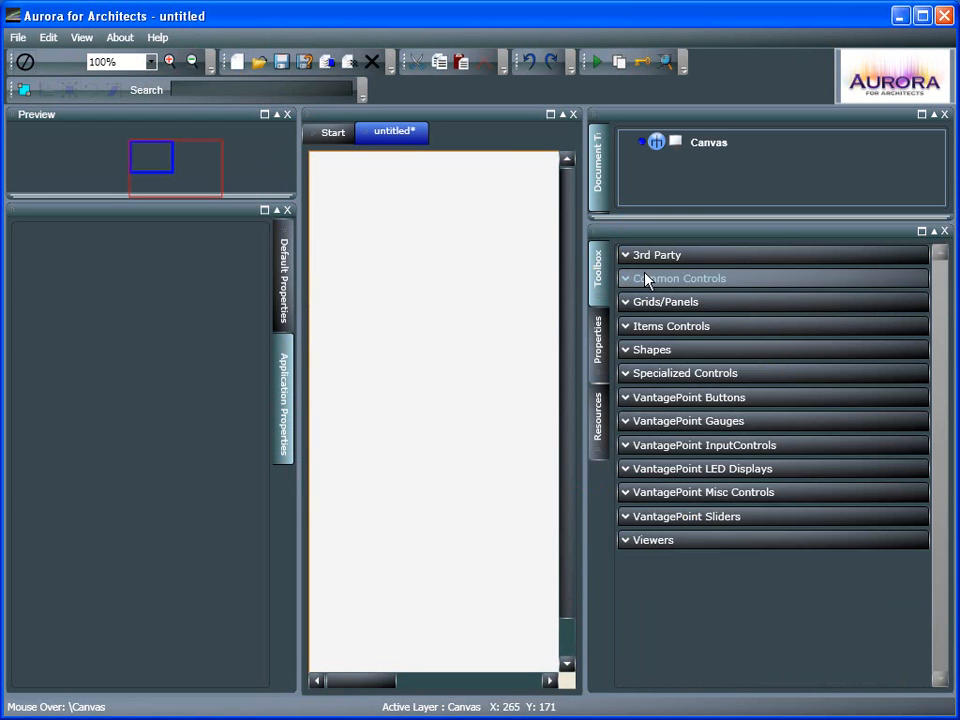
click(626, 280)
click(670, 300)
drag(369, 574, 503, 621)
Set the button's Background to a solid color, picking red #FFFF3057 from the color spectrum
click(599, 345)
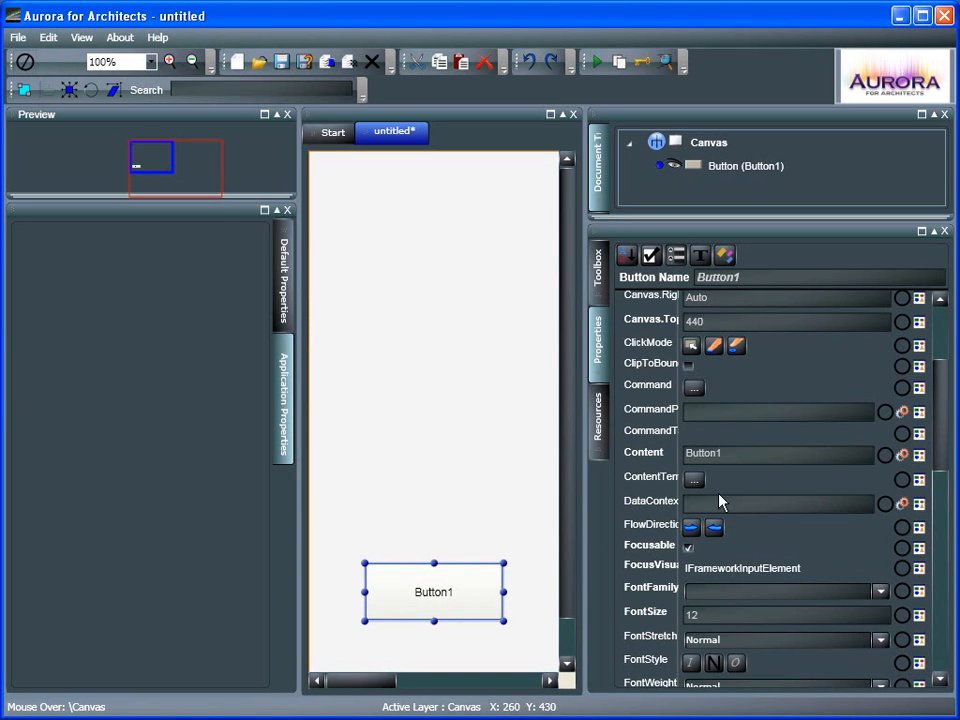
scroll(770, 376, up, 3)
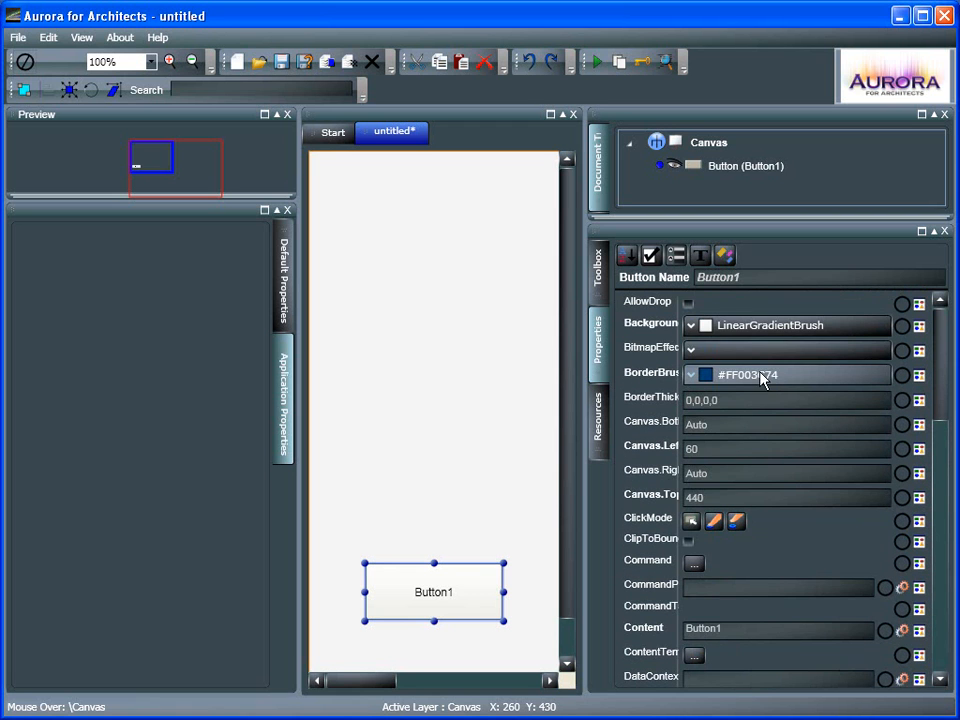
click(745, 332)
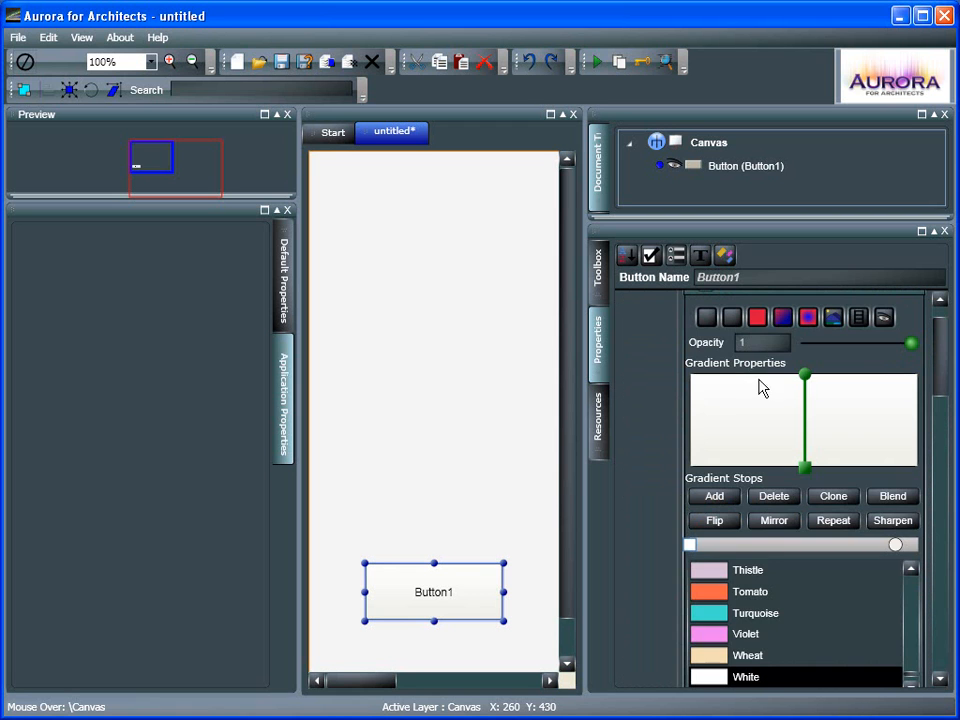
click(758, 318)
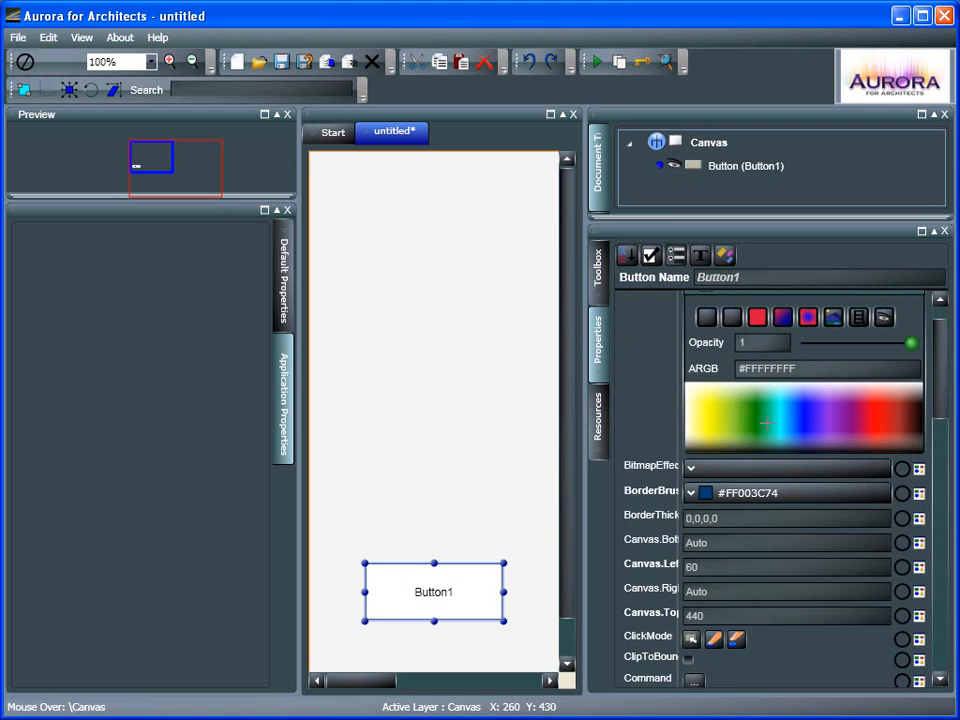
click(823, 410)
drag(826, 410, 868, 407)
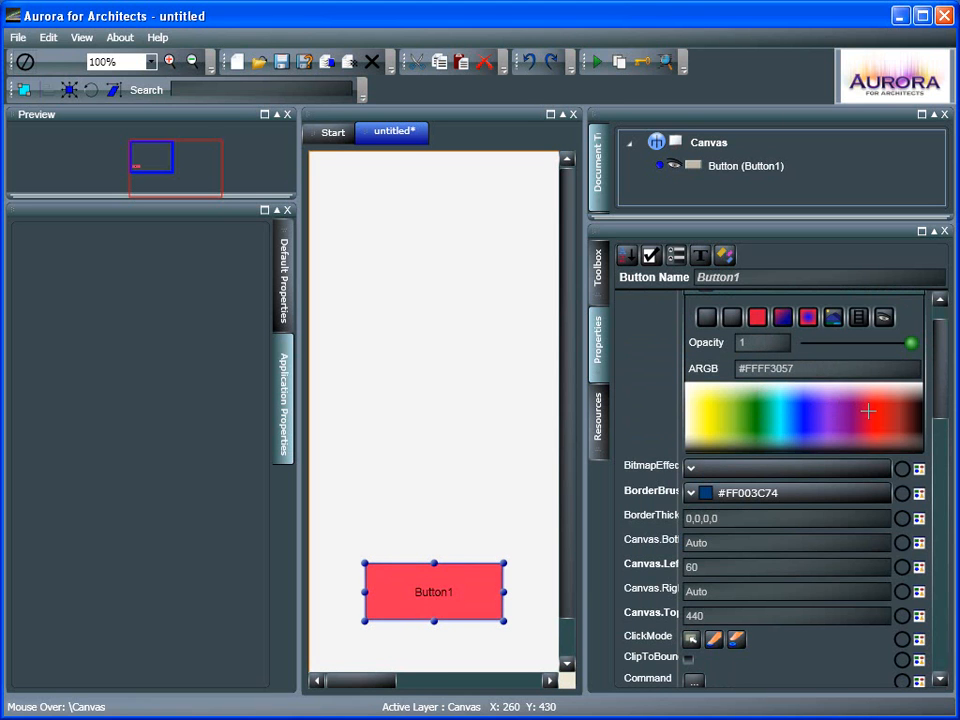
Draw an ellipse above the button with the Ellipse tool from Shapes
click(593, 288)
click(457, 340)
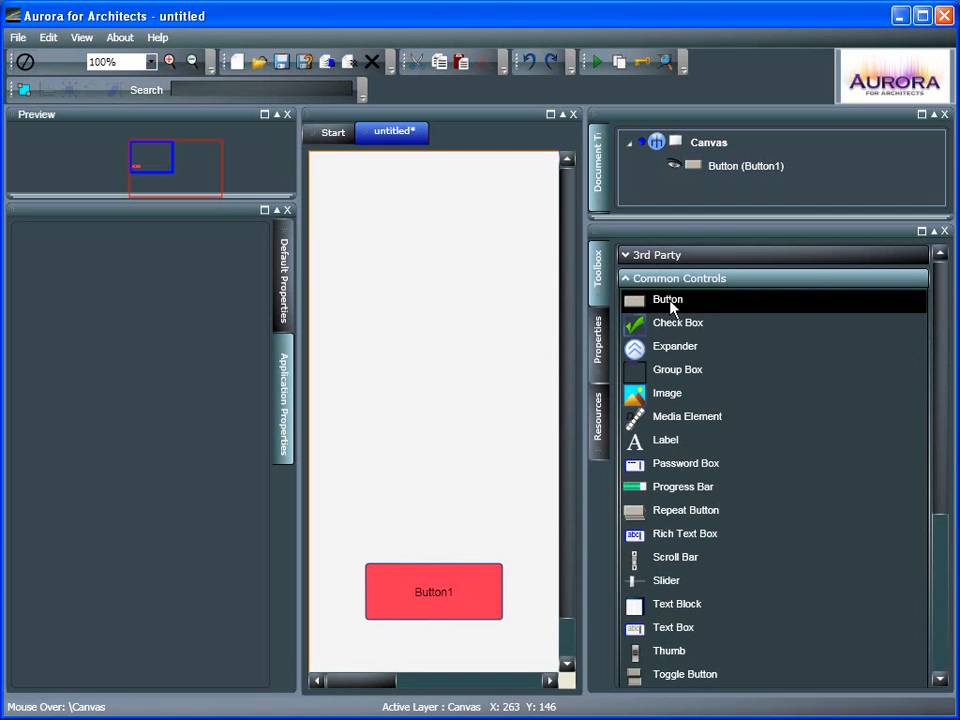
click(757, 278)
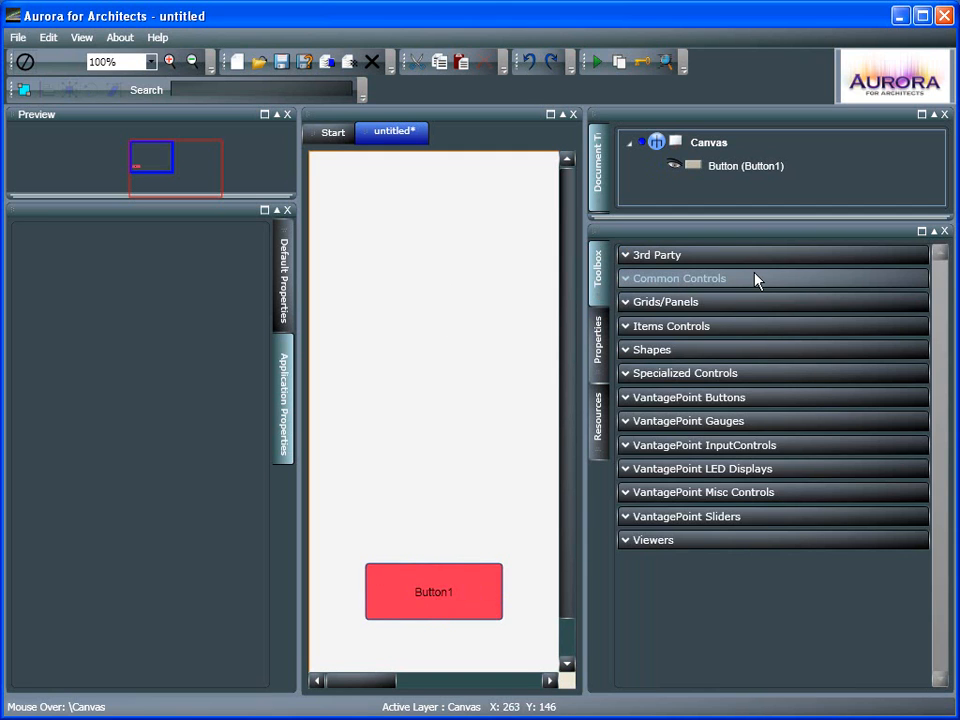
click(666, 351)
click(670, 373)
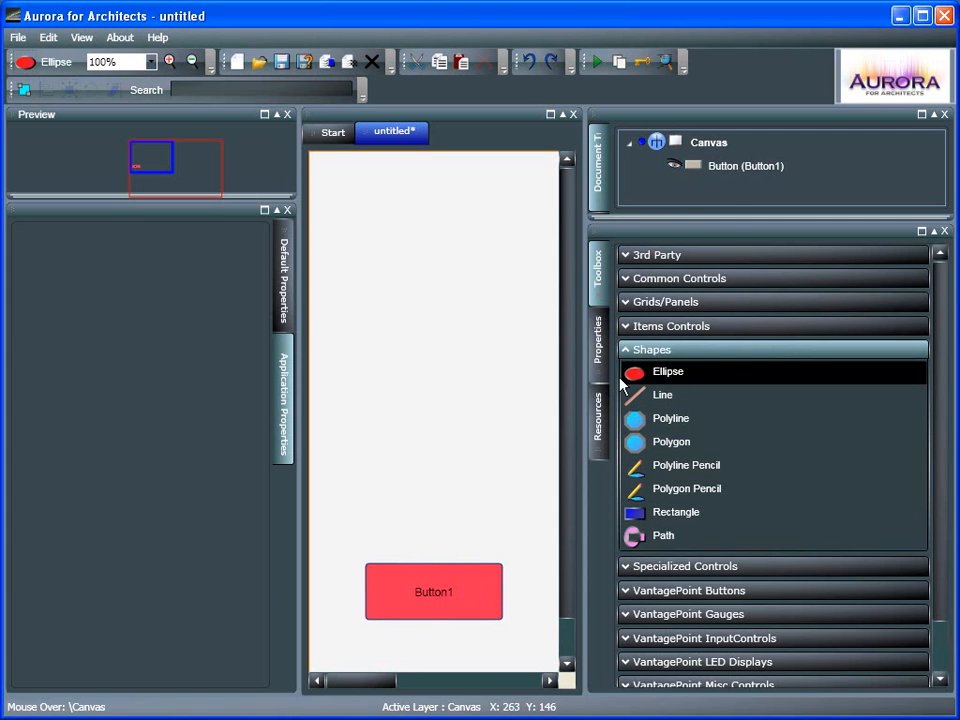
drag(321, 272, 541, 467)
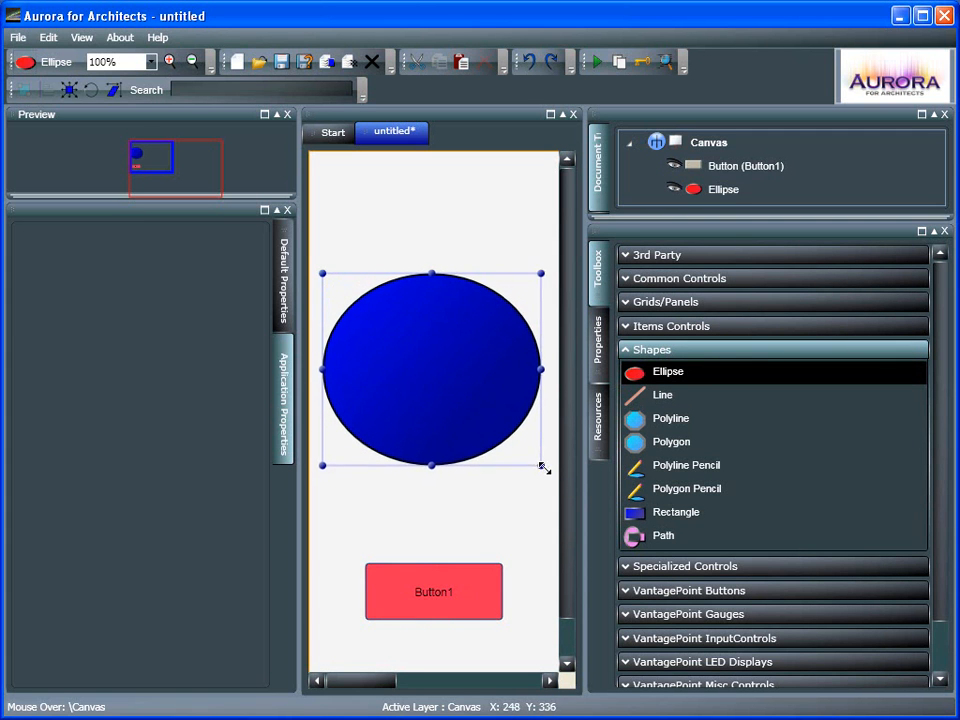
Reposition and resize the ellipse into a circle above the button
drag(484, 422, 490, 443)
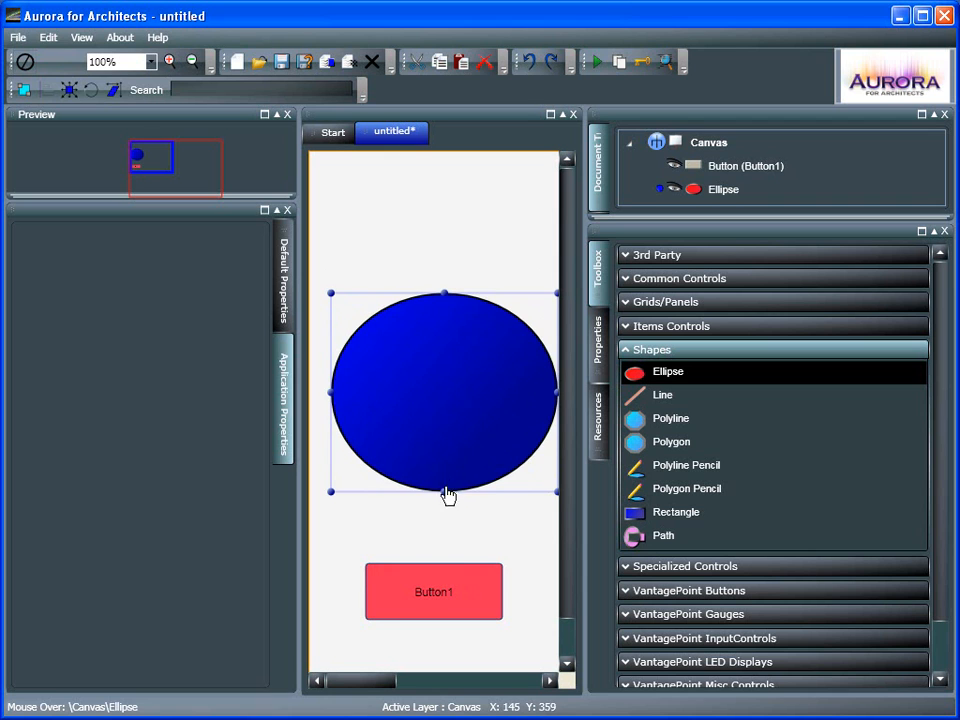
drag(445, 492, 443, 505)
drag(455, 410, 443, 412)
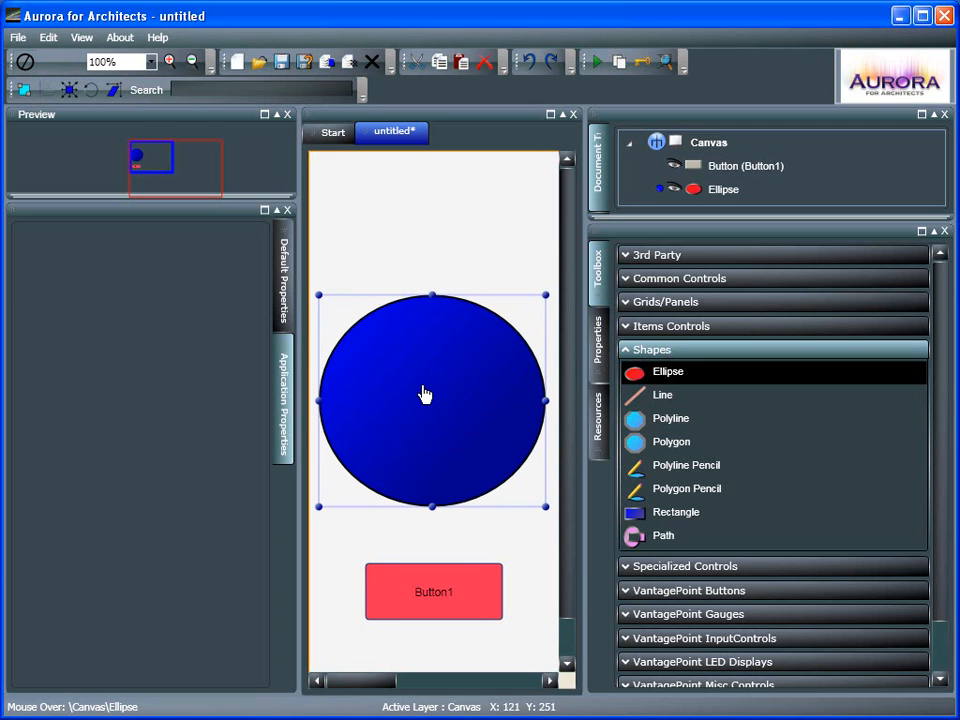
Try several named colors for the ellipse's Fill, ending on Azure
click(602, 340)
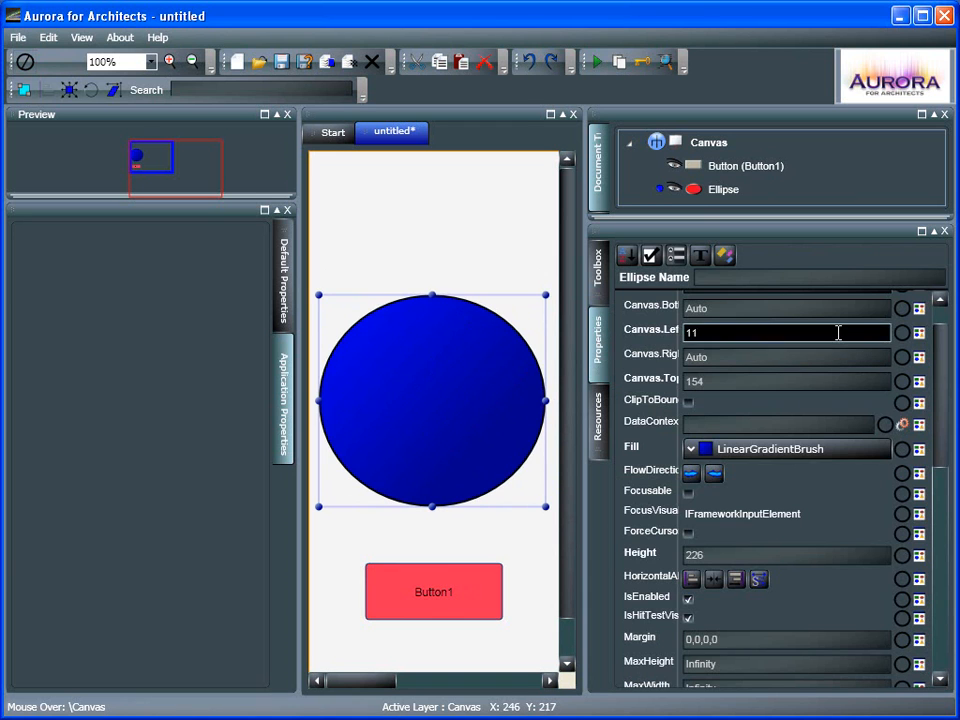
click(697, 455)
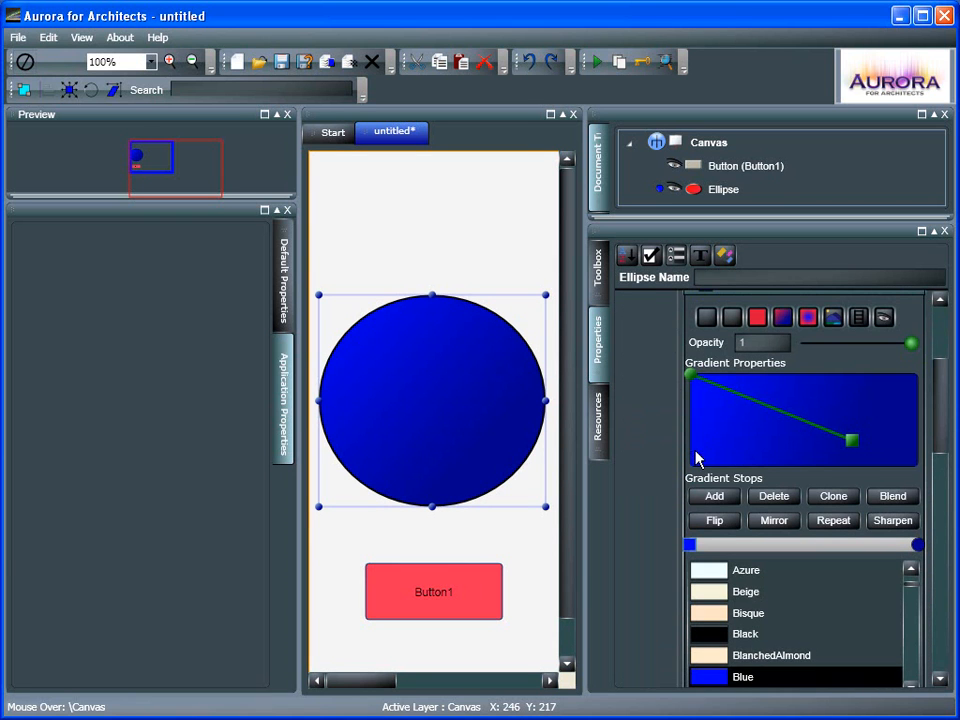
scroll(870, 412, up, 1)
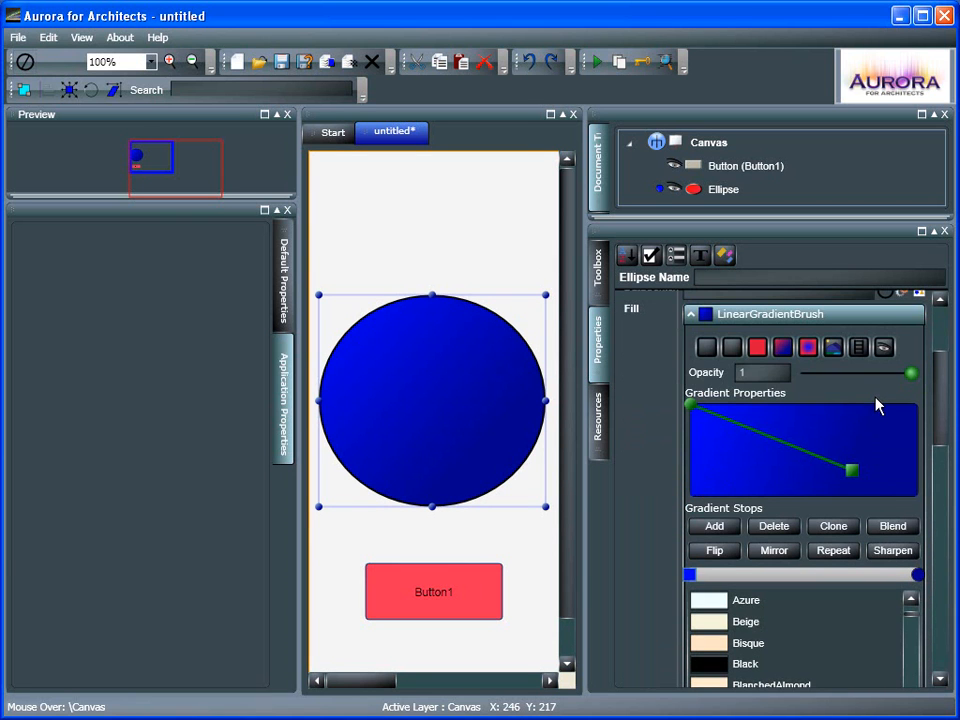
click(707, 347)
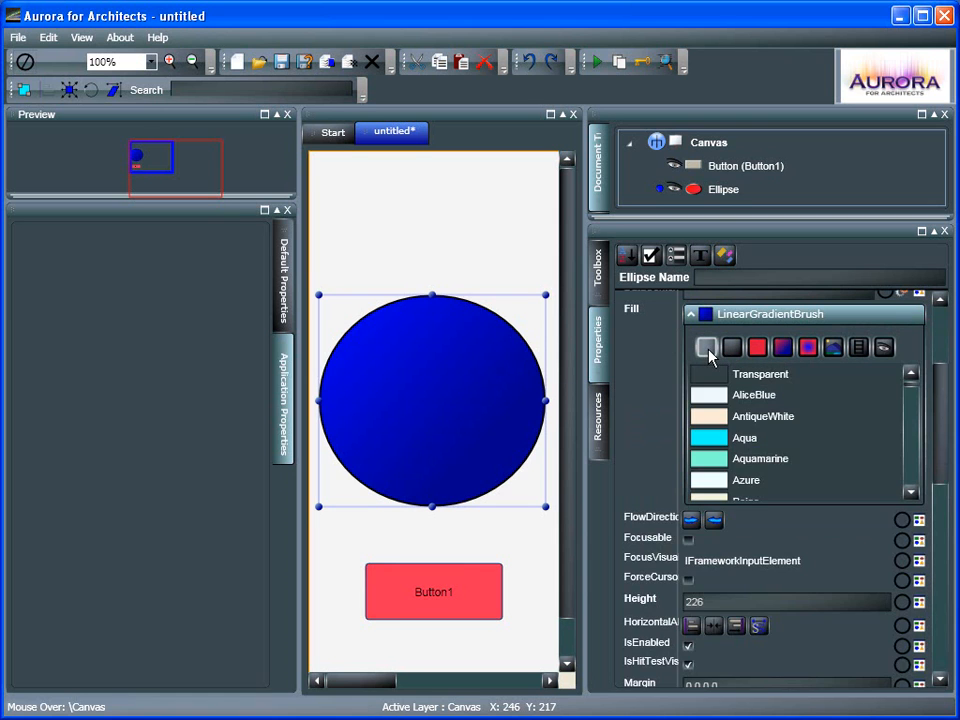
click(760, 396)
click(758, 417)
click(750, 439)
click(748, 459)
click(748, 480)
scroll(748, 455, down, 1)
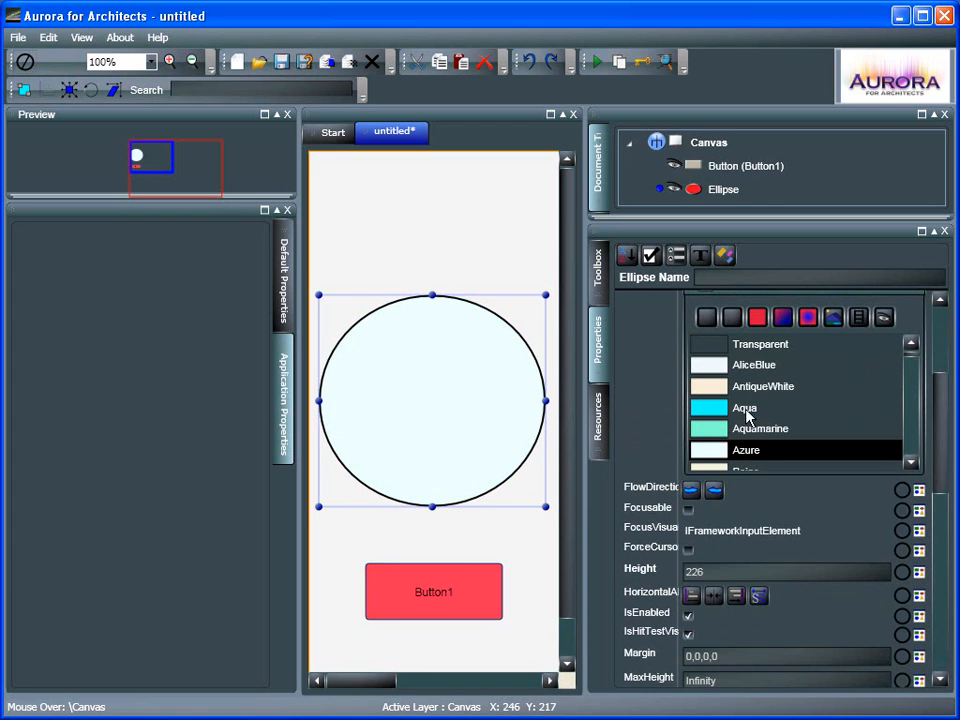
scroll(745, 415, up, 2)
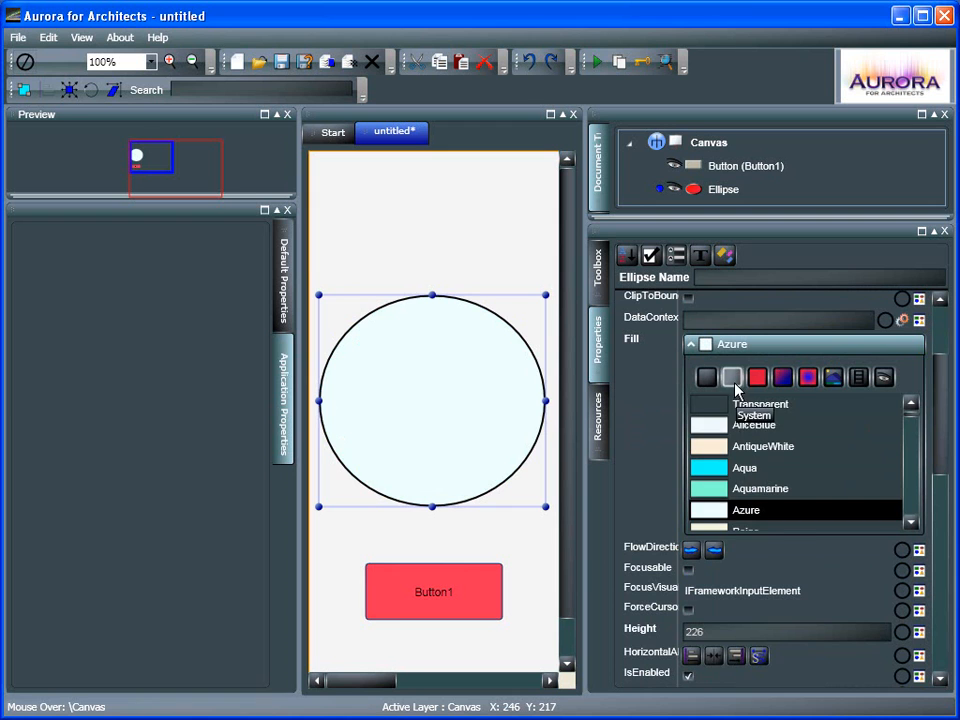
Try several system brushes for the ellipse's Fill, ending on ActiveCaptionBrush
click(733, 377)
click(745, 405)
click(752, 426)
click(755, 447)
click(754, 466)
click(758, 489)
click(757, 423)
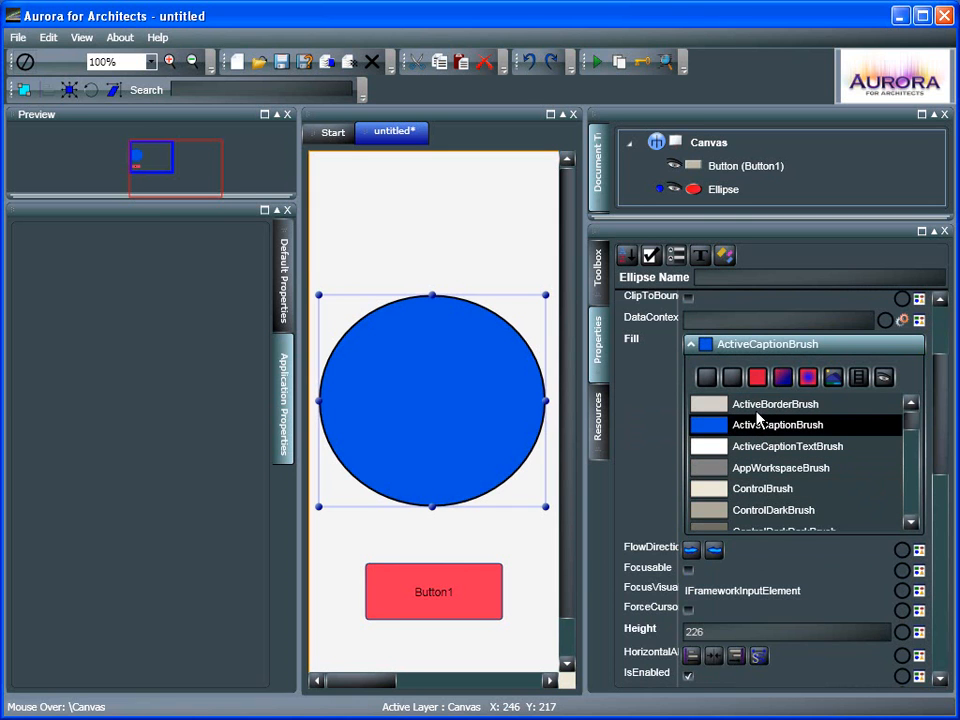
Switch the ellipse's Fill to a solid color and pick red #FFBC1616 from the spectrum
click(757, 380)
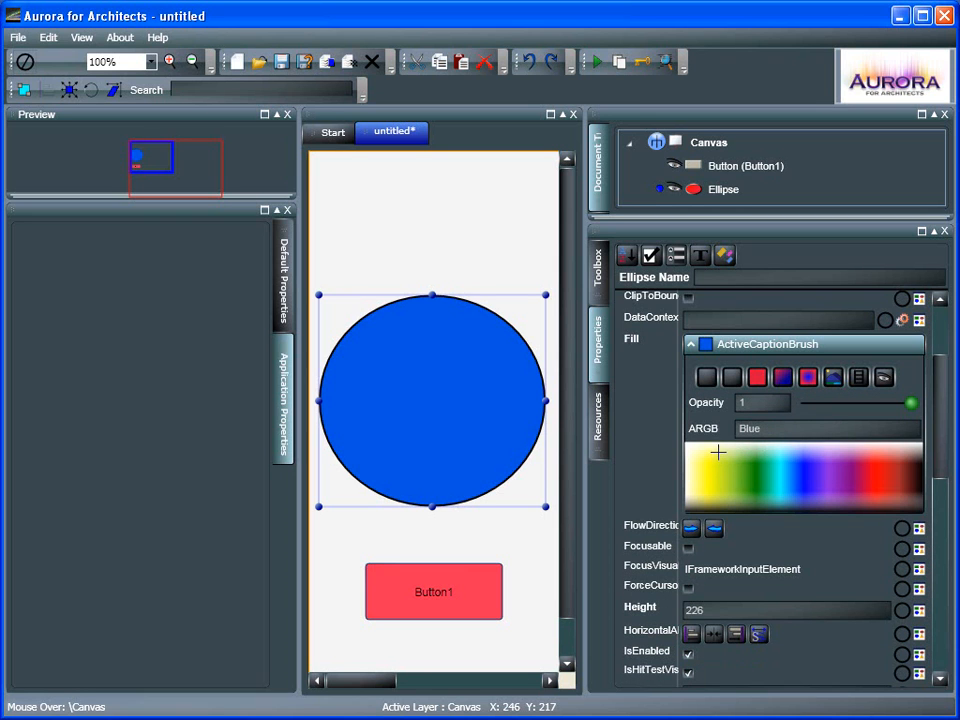
drag(719, 465, 891, 479)
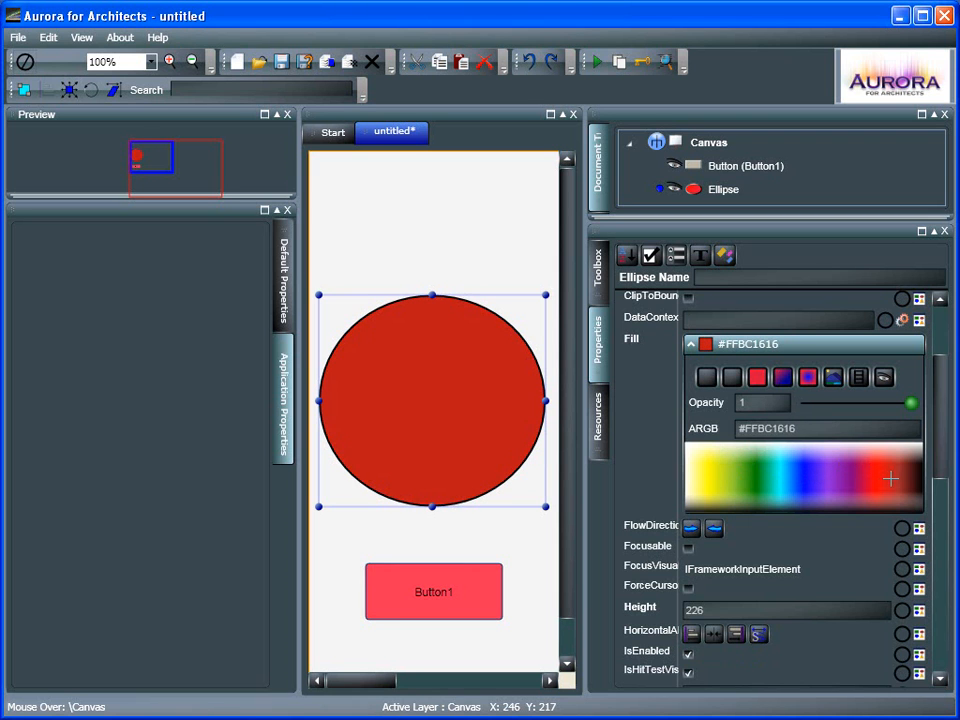
Change the Fill to a linear gradient, adjust its start and end points, and add and move gradient stops
click(783, 378)
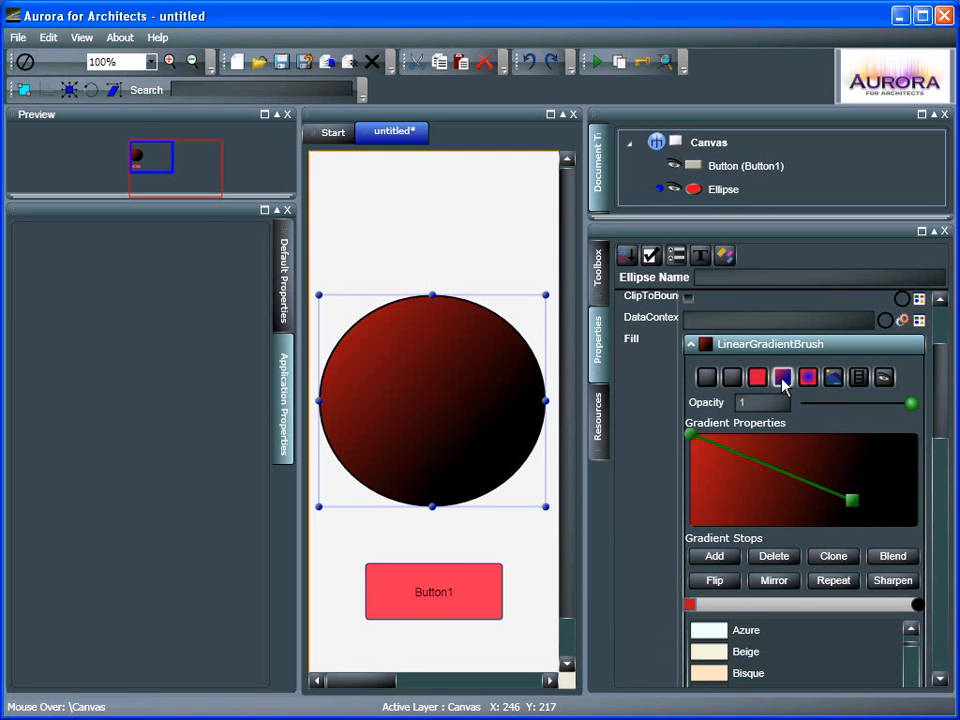
drag(856, 509, 866, 482)
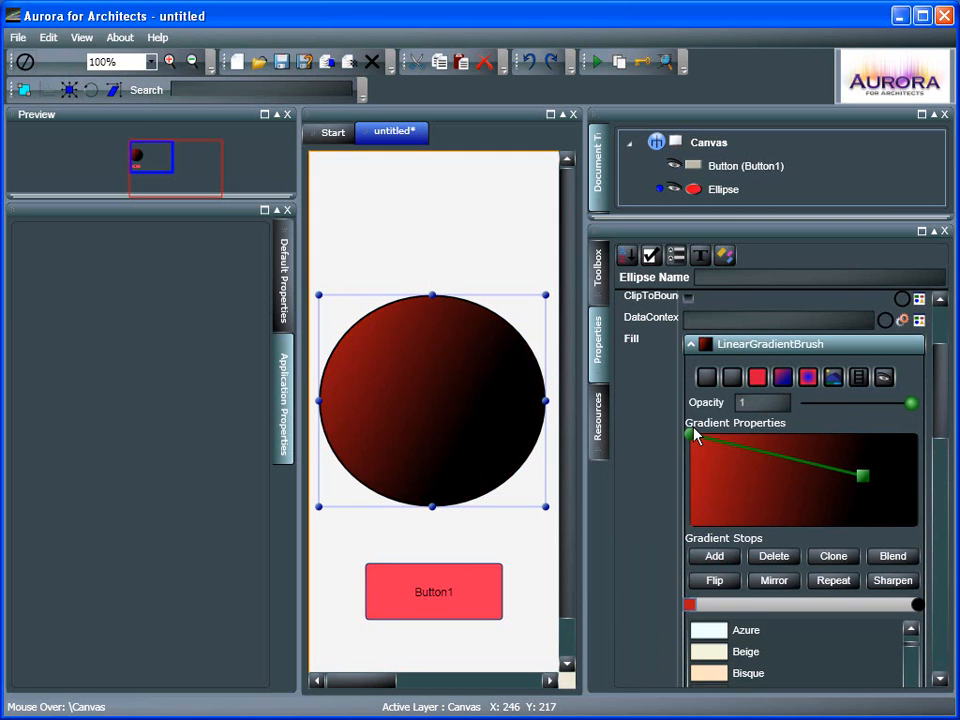
drag(694, 438, 765, 477)
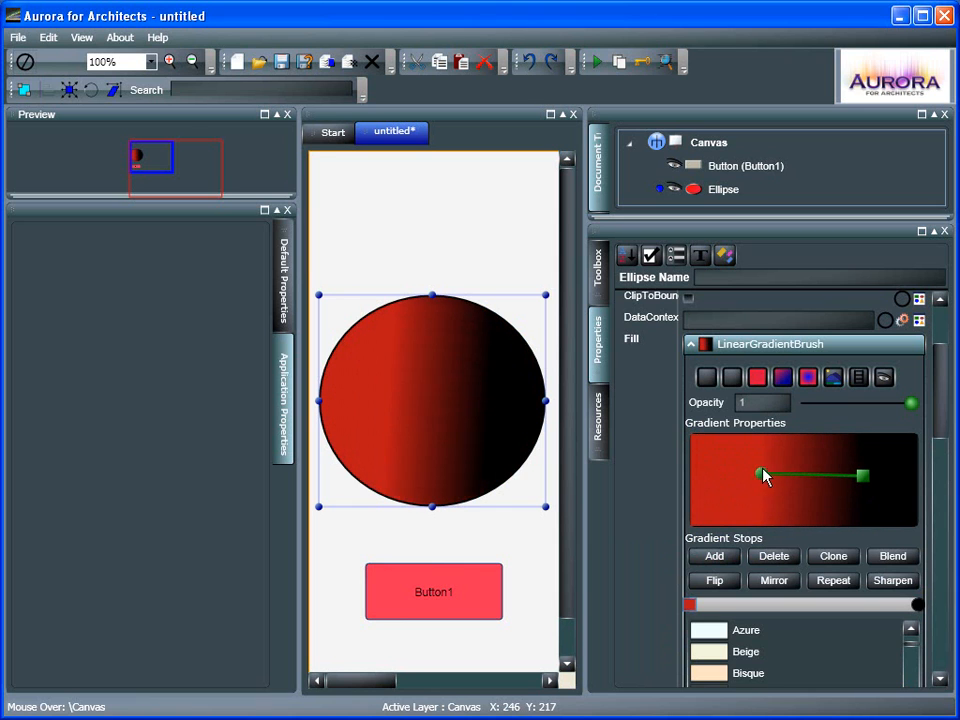
click(716, 559)
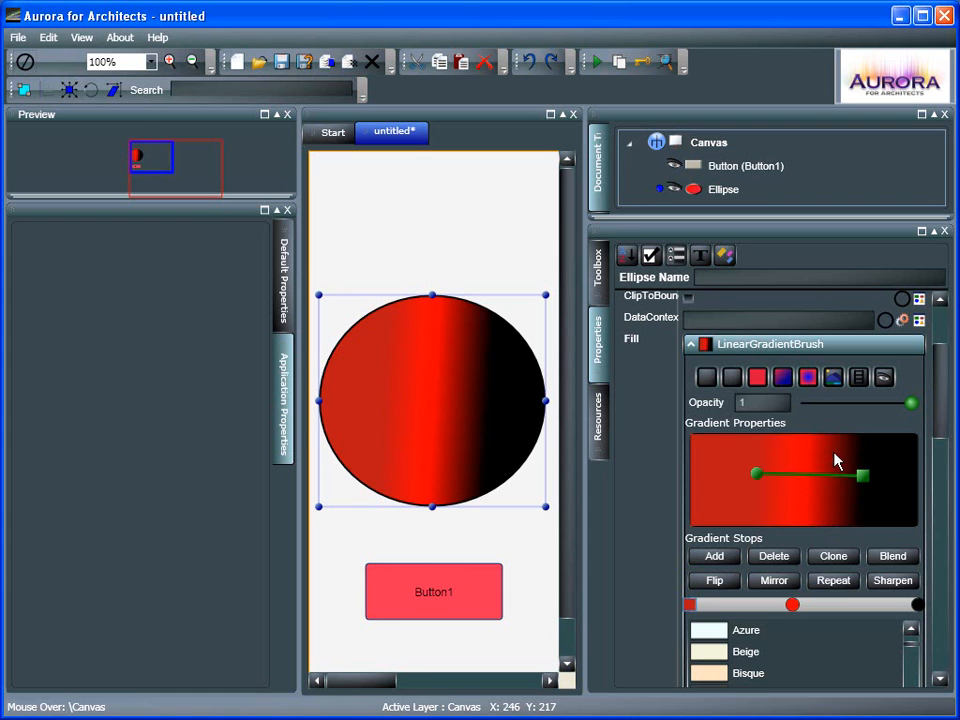
drag(865, 482, 914, 463)
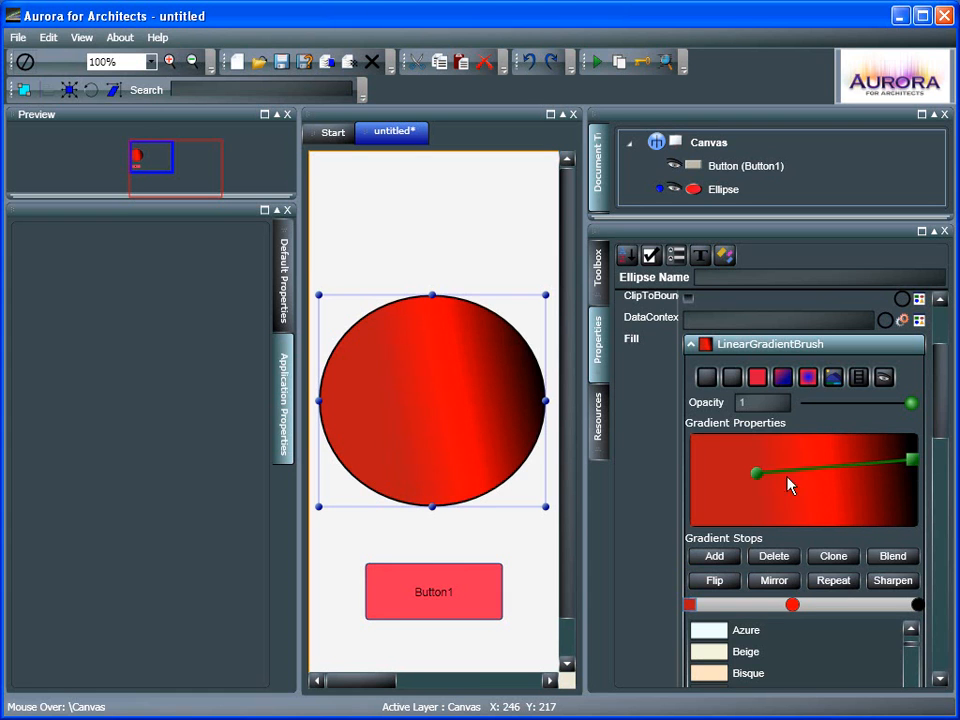
mouse_move(917, 604)
mouse_down()
mouse_move(841, 588)
mouse_move(853, 588)
mouse_up()
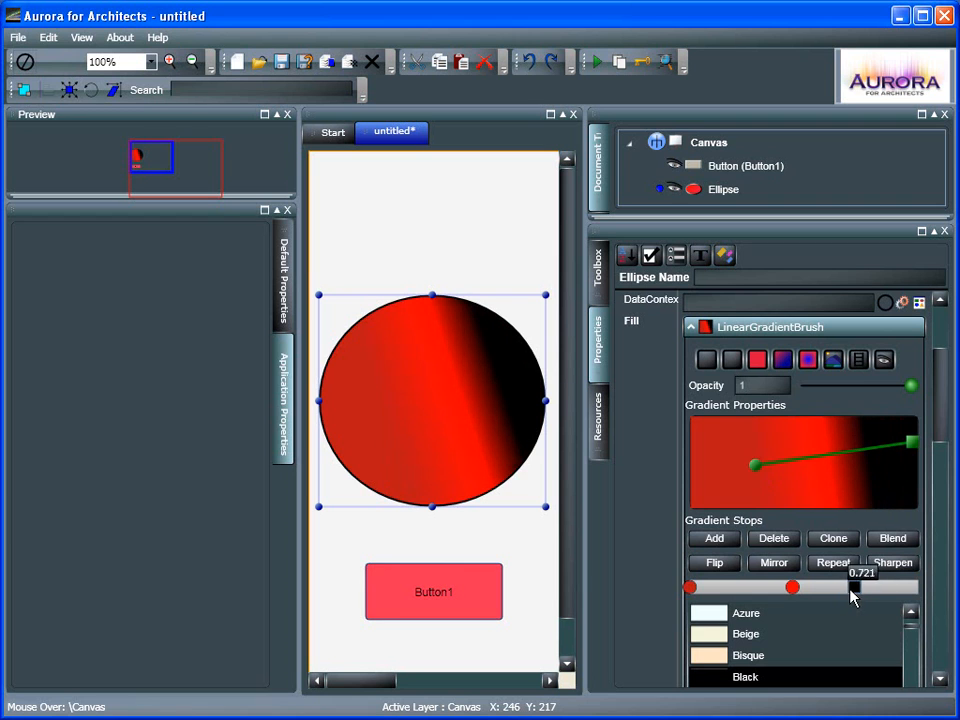
Change the Fill to a radial gradient and adjust its center and radius handles
click(806, 362)
drag(812, 490, 875, 496)
drag(813, 486, 750, 467)
drag(873, 503, 826, 487)
drag(750, 464, 757, 465)
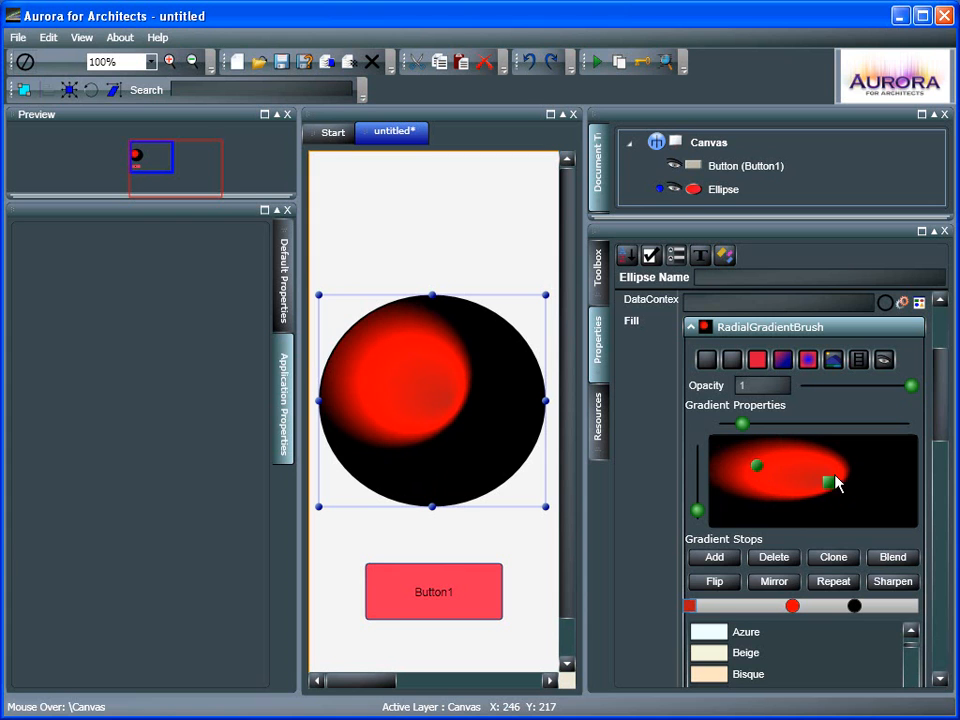
Apply Flip, Mirror, Repeat and Blend to the radial gradient's stops
click(722, 583)
click(785, 588)
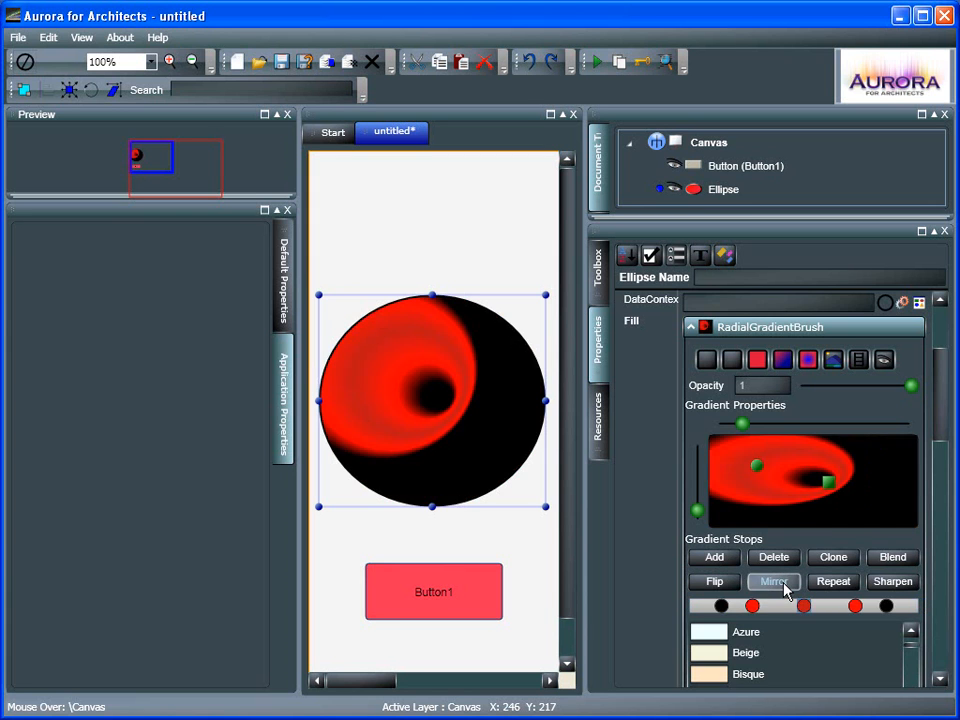
click(840, 580)
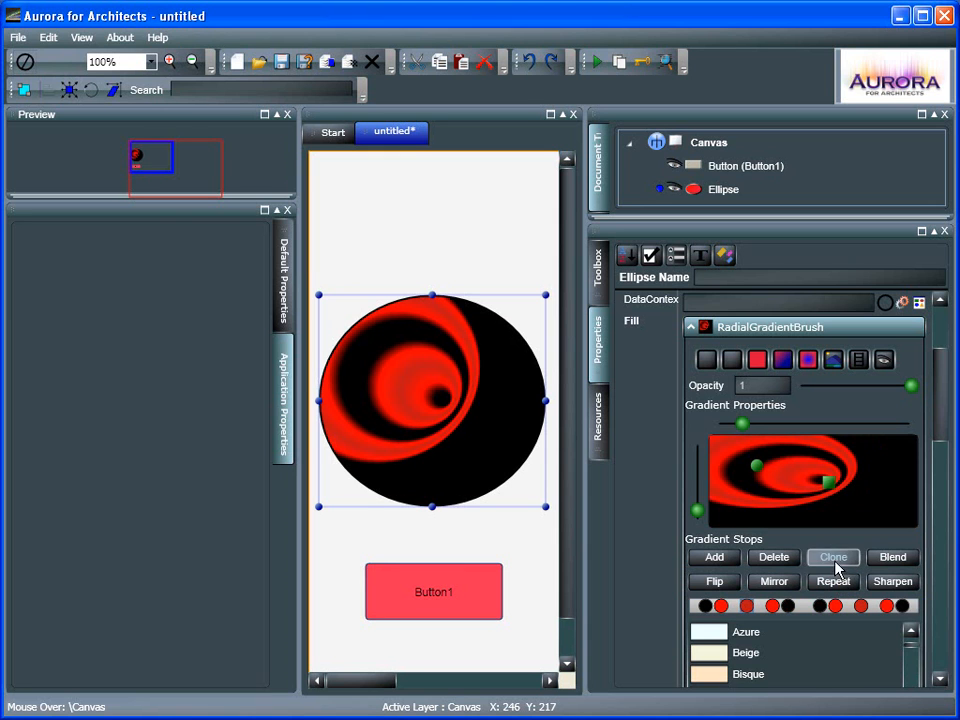
click(906, 562)
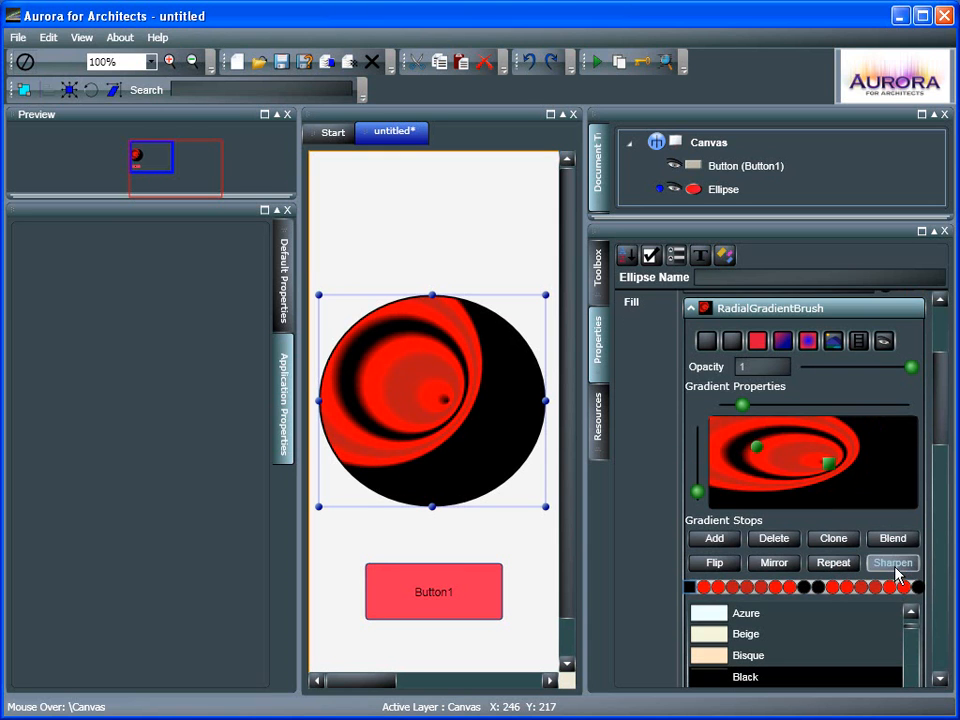
Change the ellipse's Fill to an image brush using status_logo.jpg from the resources folder
click(831, 345)
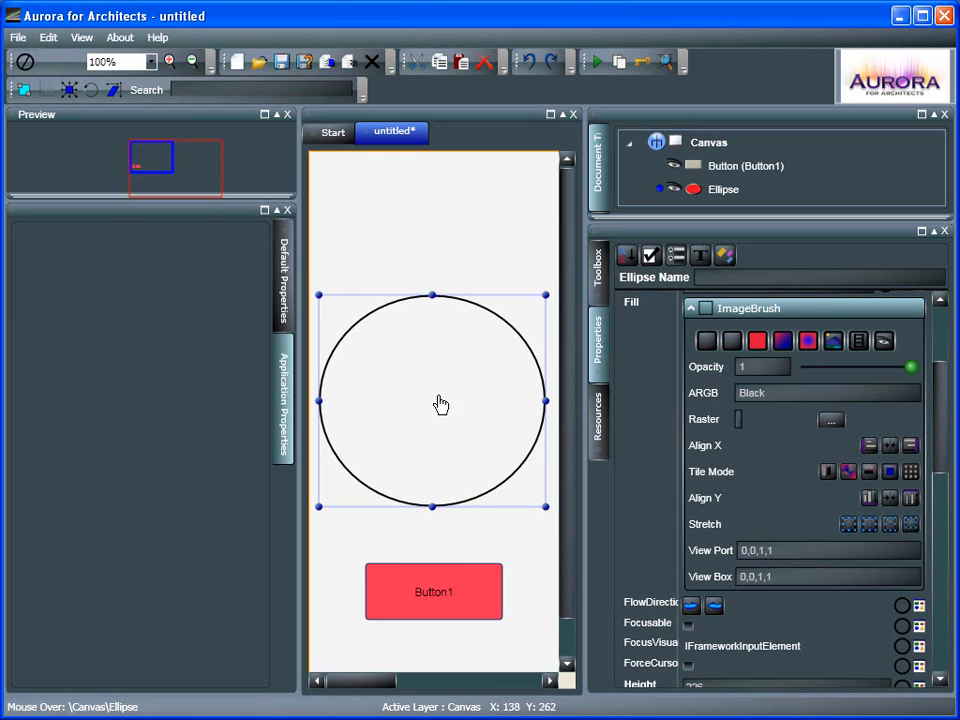
click(830, 422)
click(664, 352)
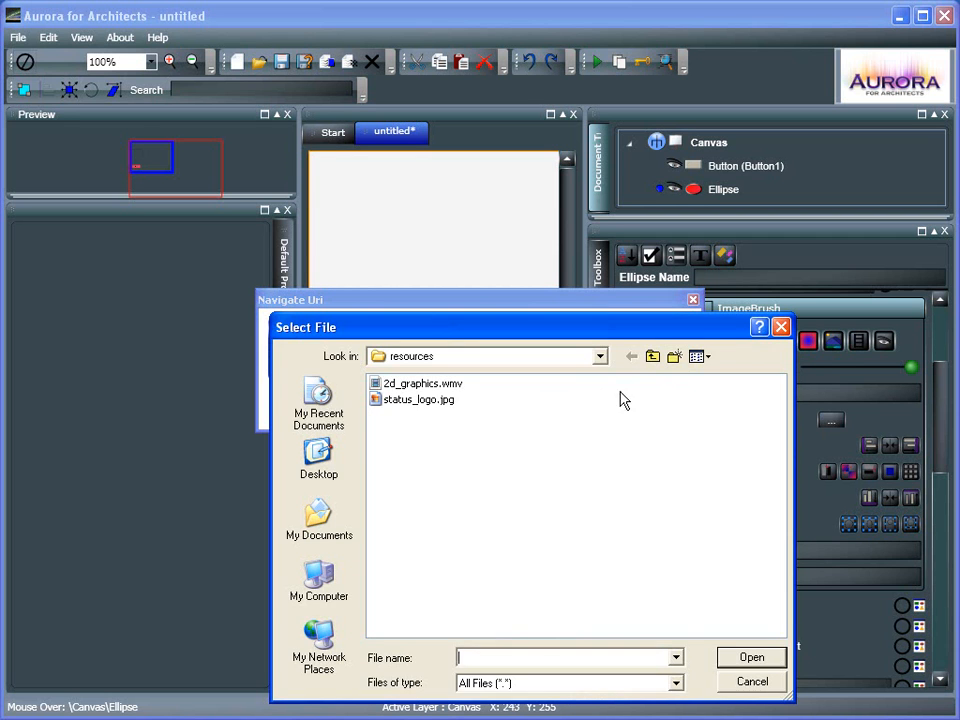
double_click(430, 400)
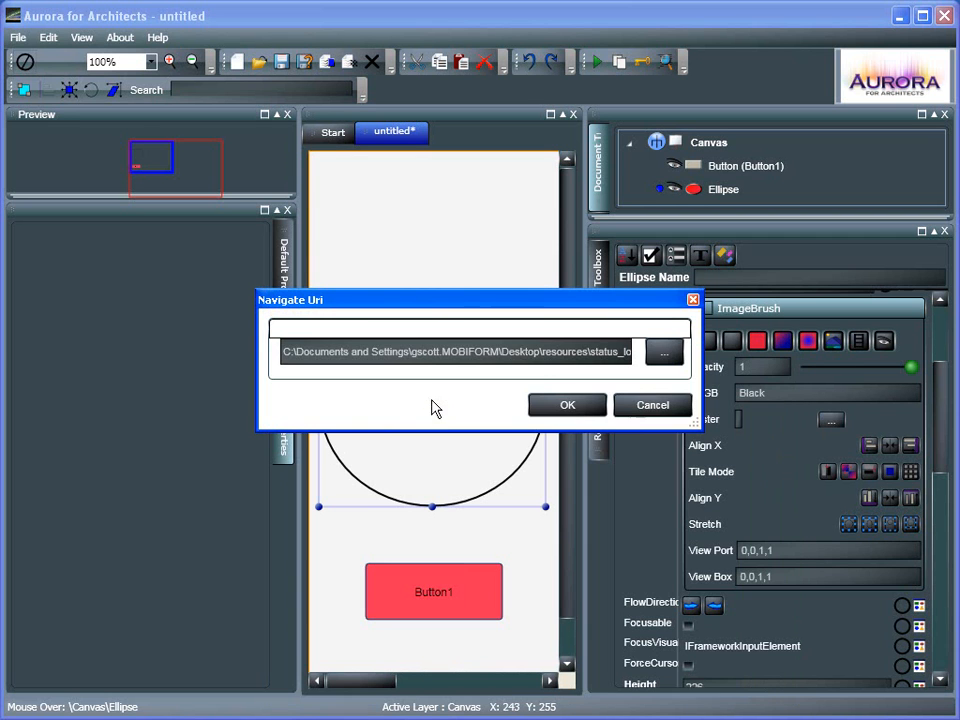
click(576, 412)
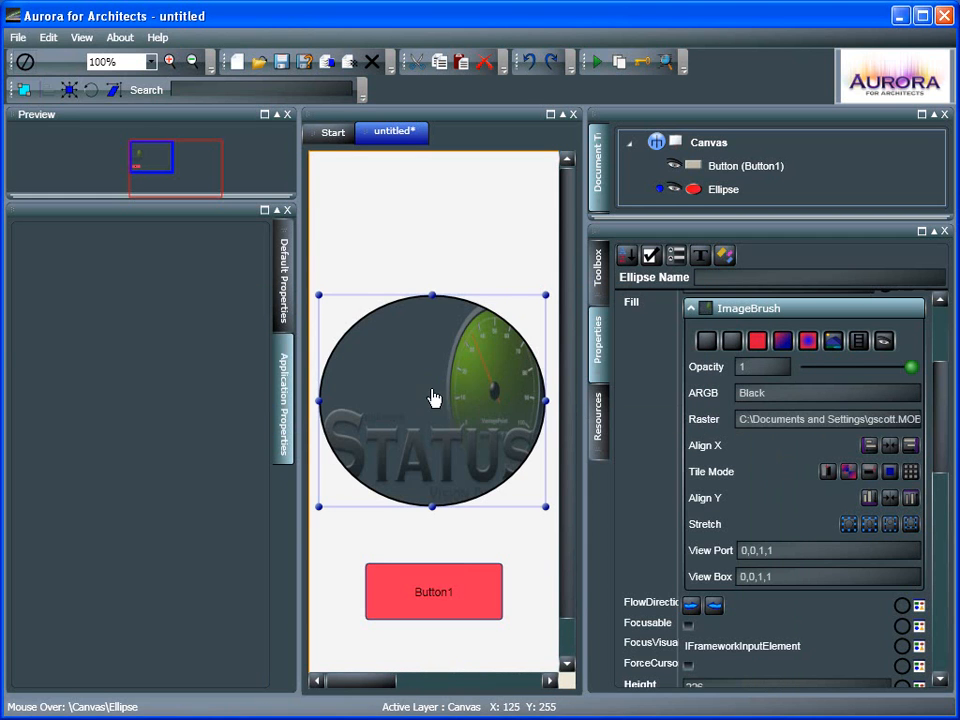
Change the ellipse's Fill to a video brush using 2d_graphics.wmv from the resources folder
mouse_move(444, 414)
mouse_down()
mouse_move(446, 388)
mouse_move(449, 407)
mouse_up()
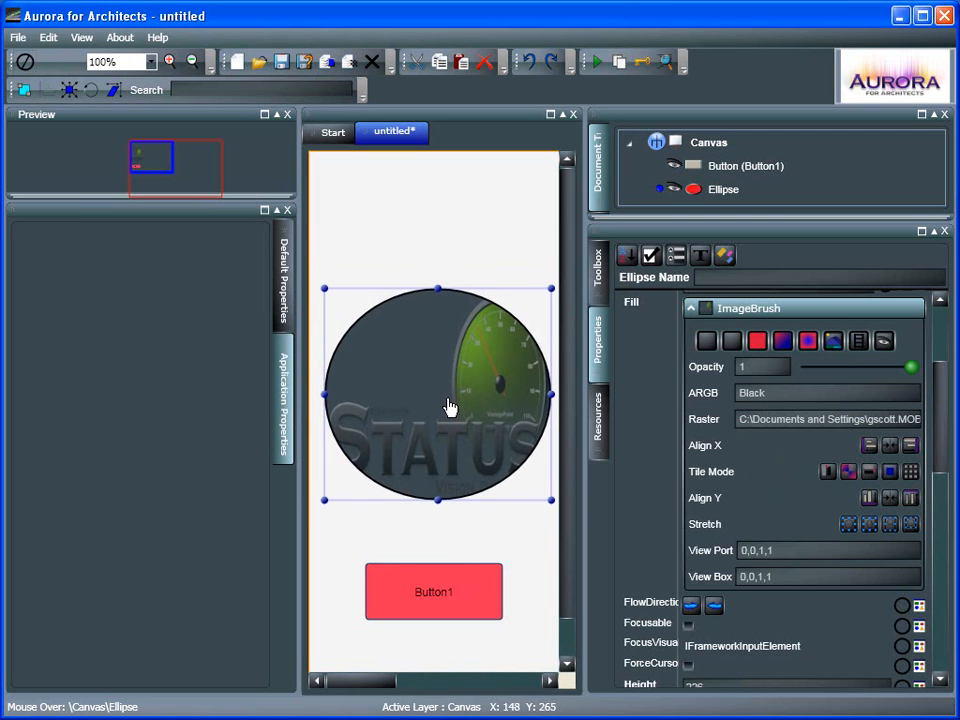
click(857, 342)
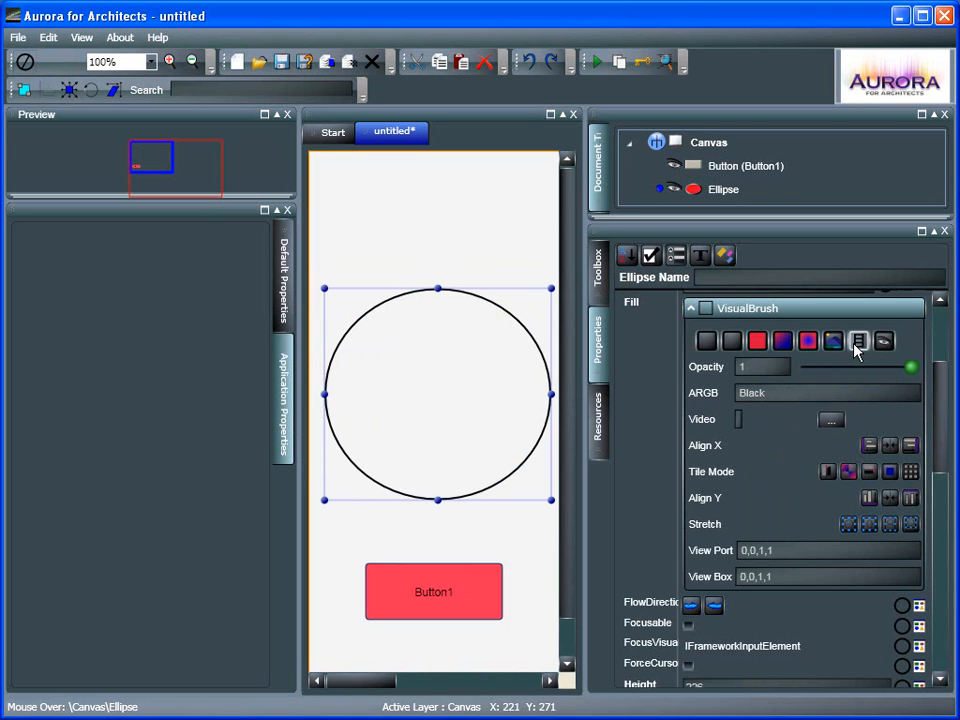
click(831, 421)
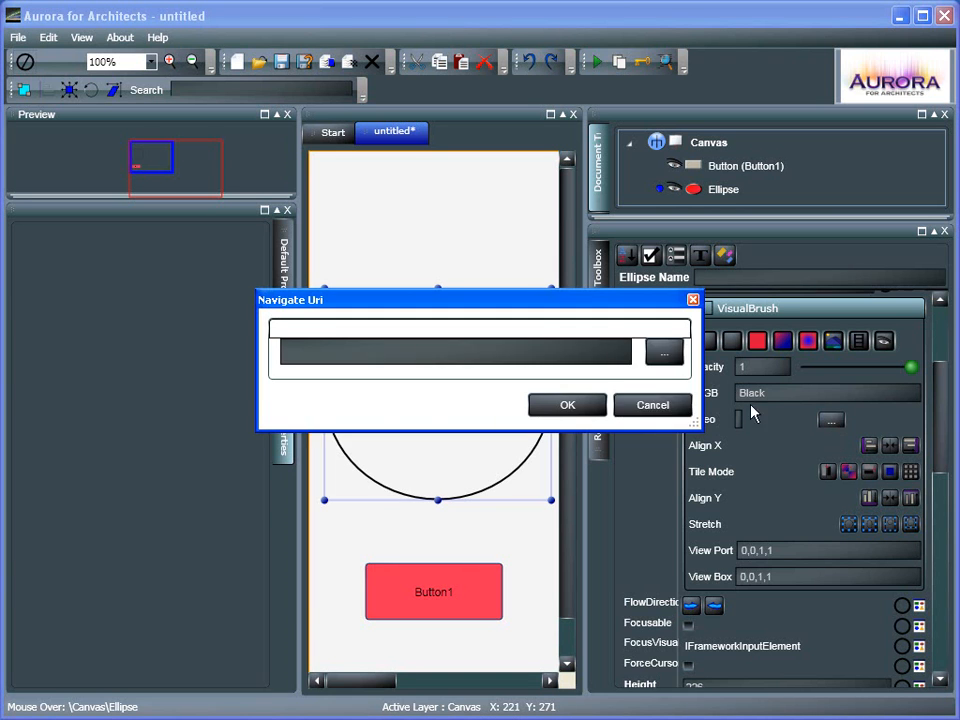
click(665, 350)
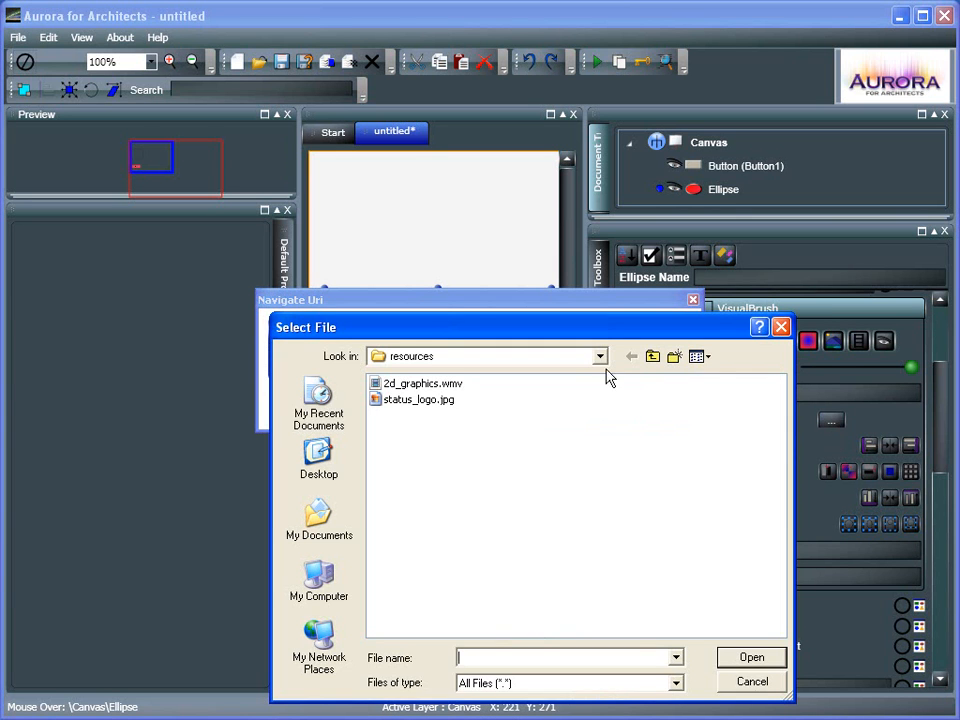
double_click(448, 385)
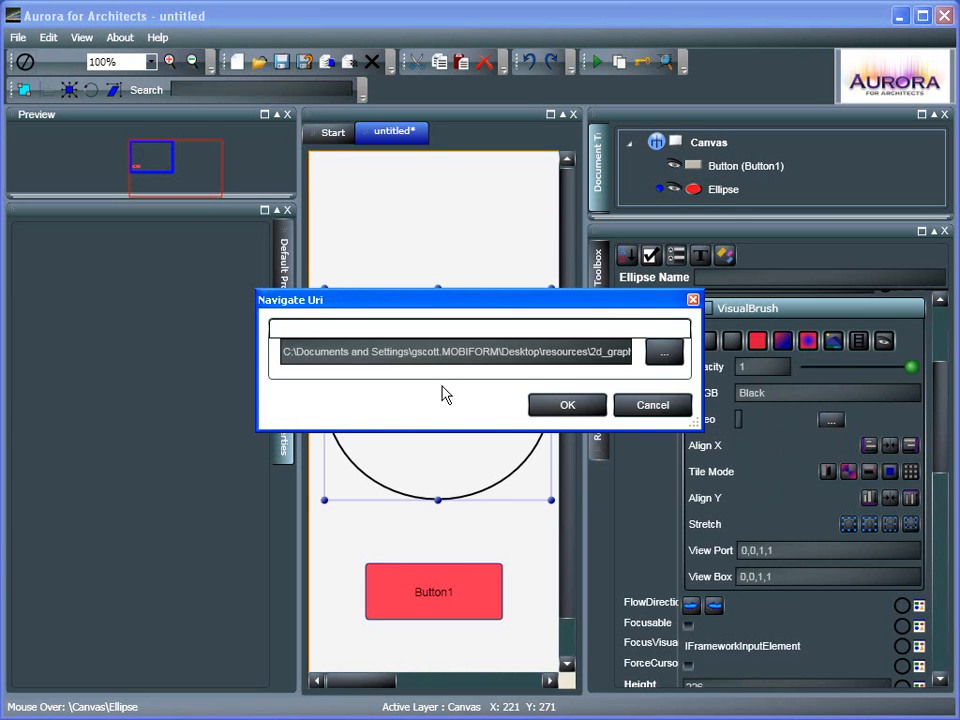
click(570, 406)
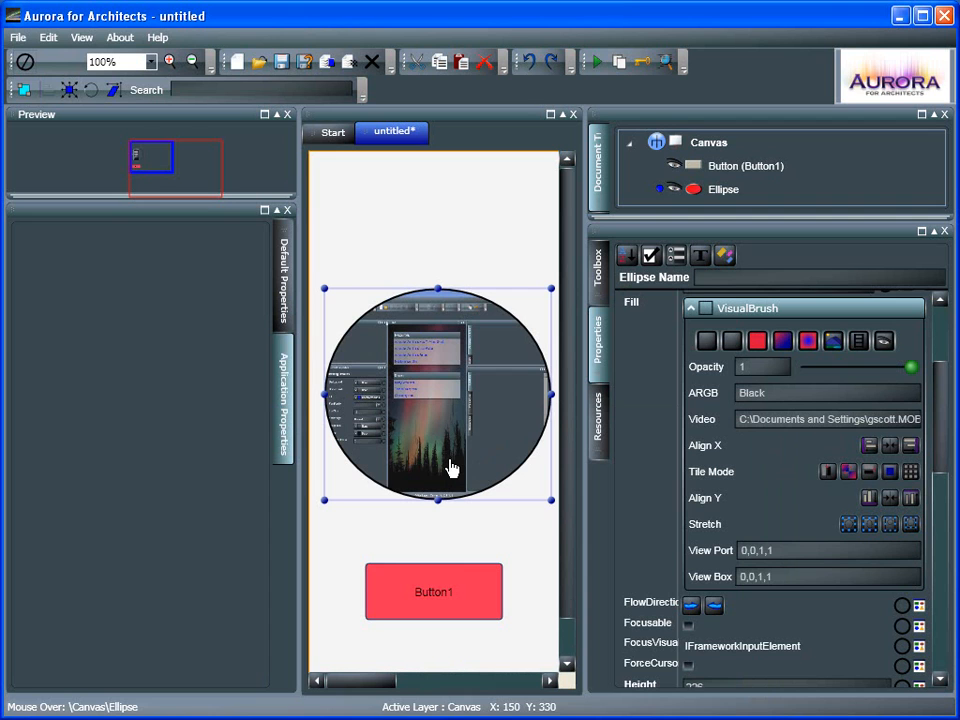
Change the ellipse's Fill to a visual brush and set its Visual to Button1
mouse_move(519, 419)
mouse_down()
mouse_move(512, 452)
mouse_move(514, 386)
mouse_move(510, 446)
mouse_move(504, 418)
mouse_move(512, 437)
mouse_up()
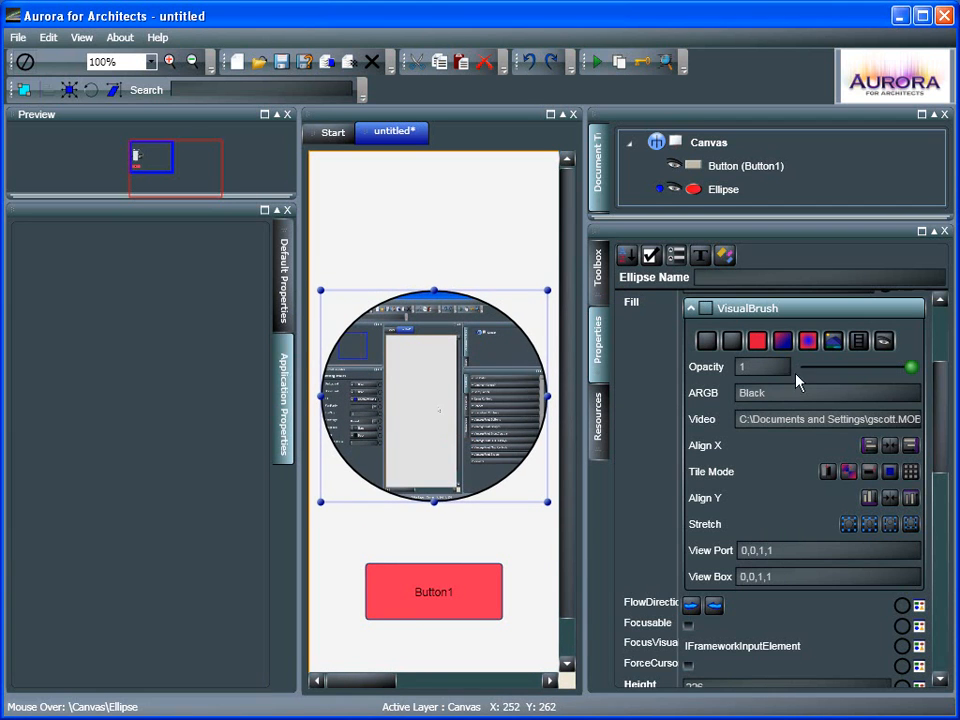
click(809, 343)
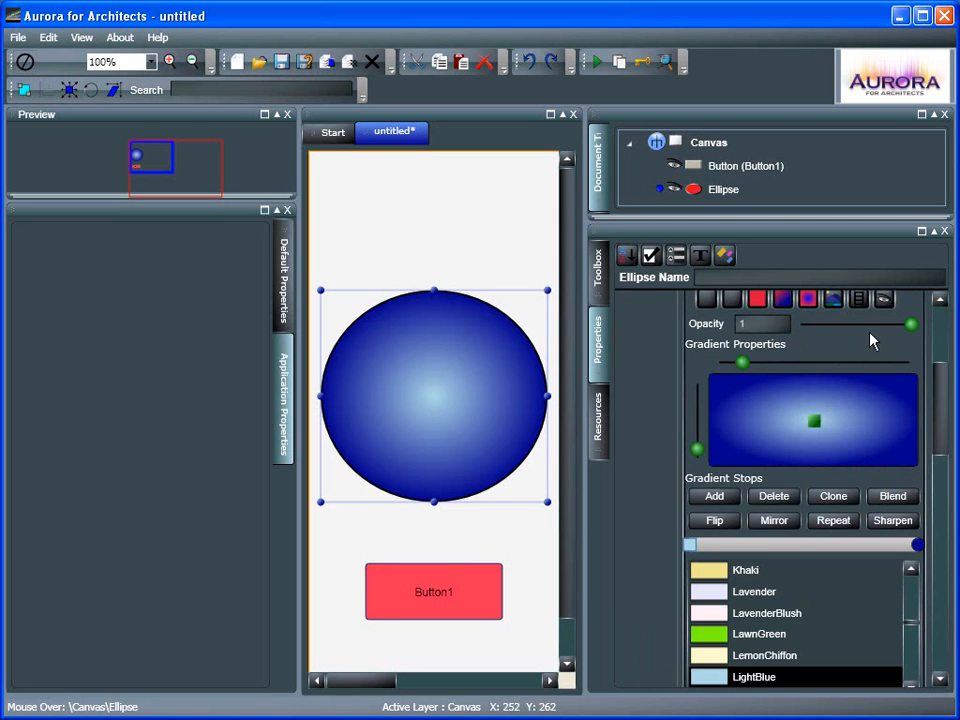
scroll(869, 341, up, 1)
click(884, 359)
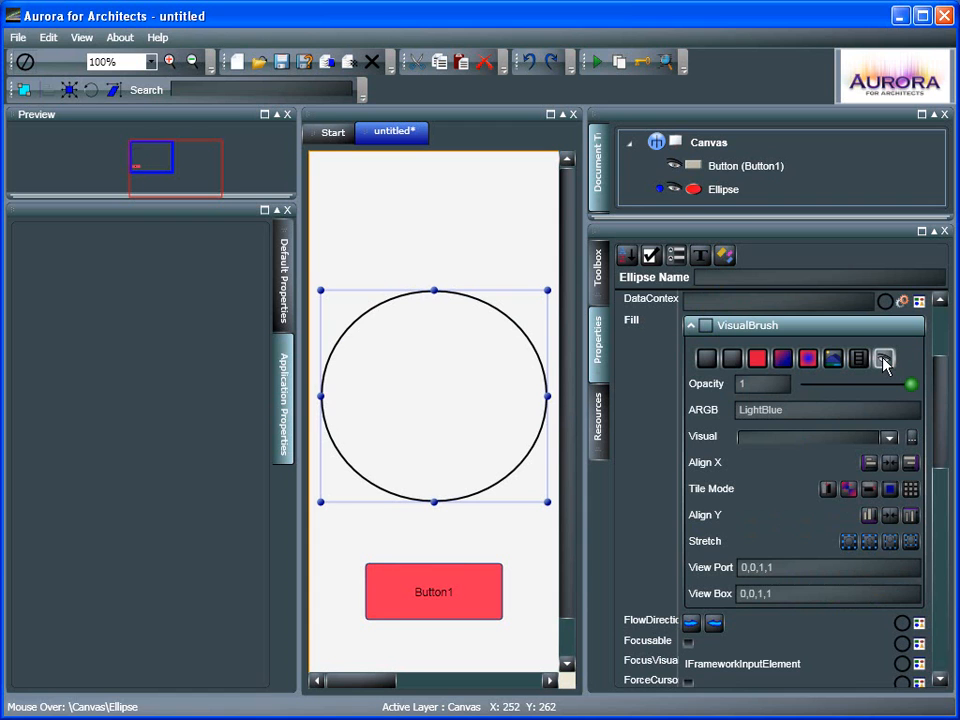
click(910, 437)
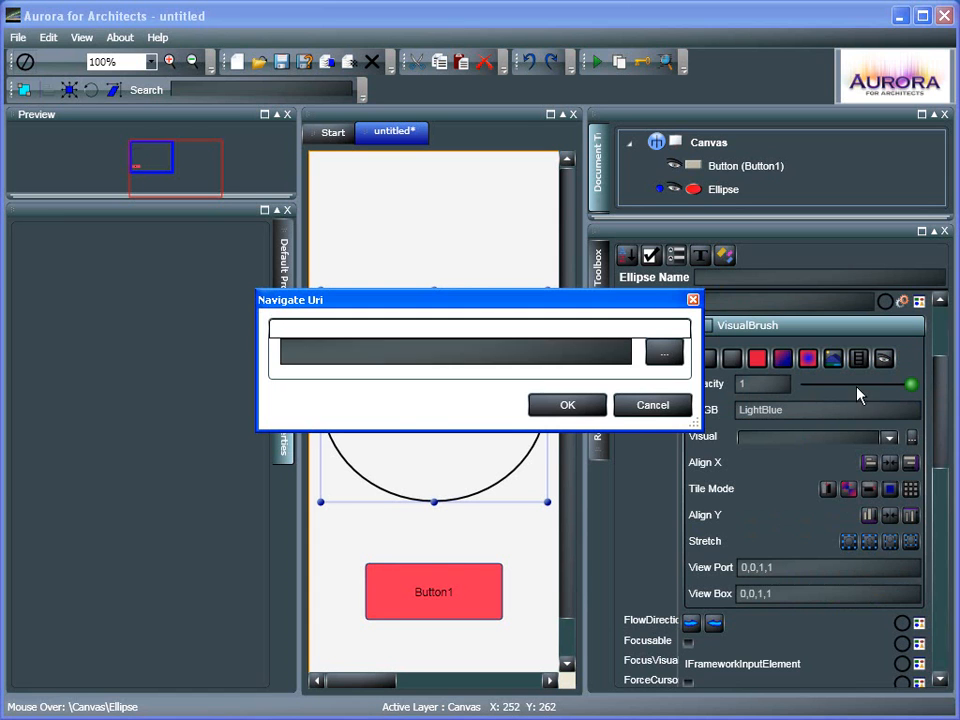
click(653, 405)
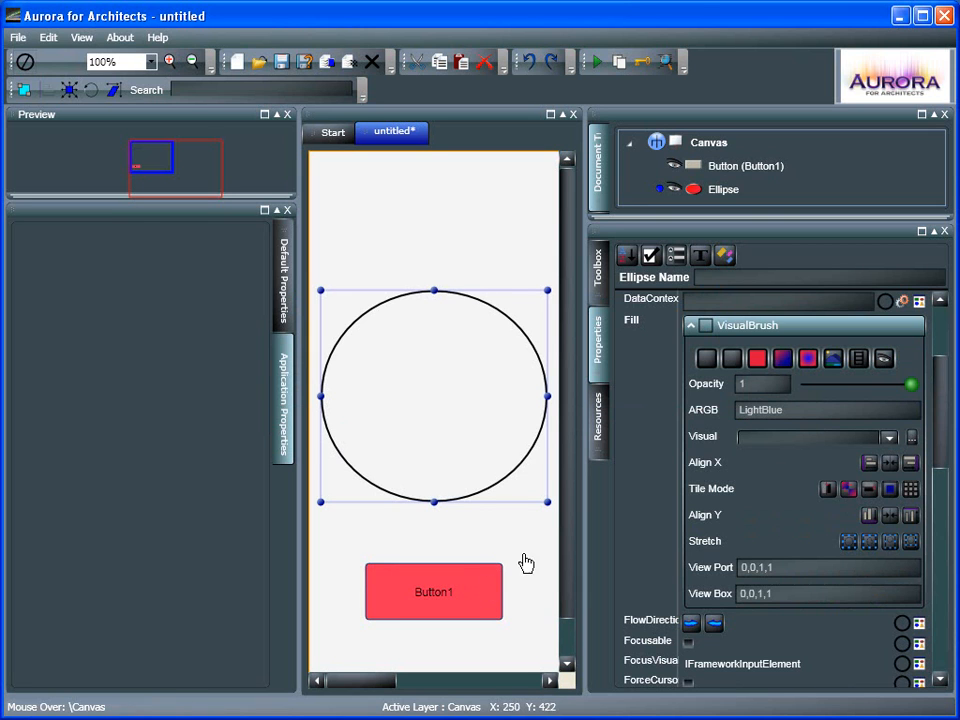
click(887, 437)
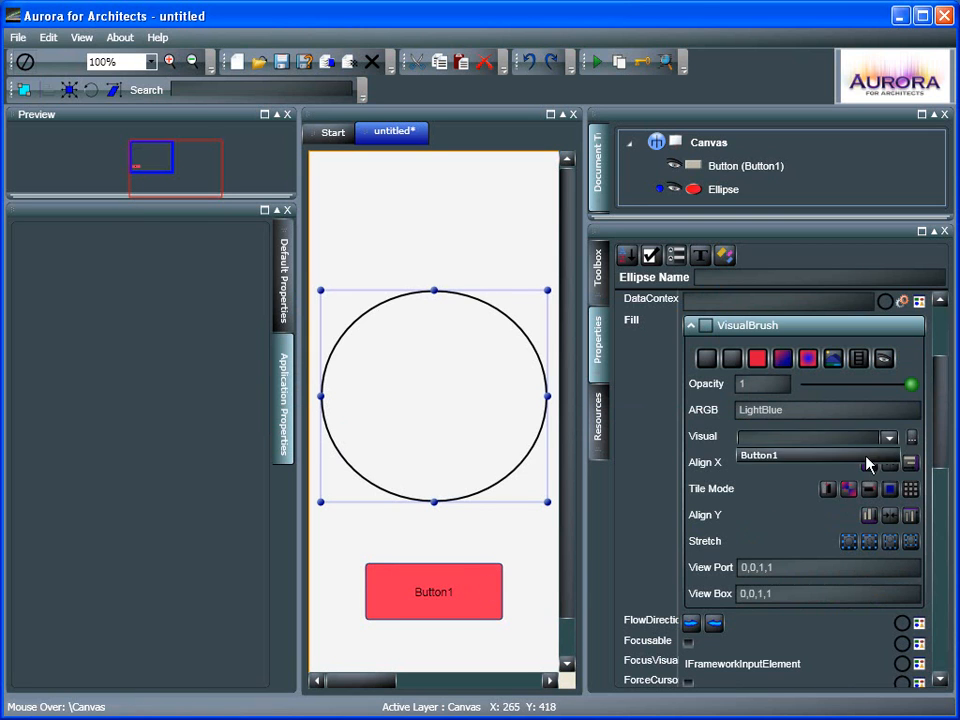
click(766, 456)
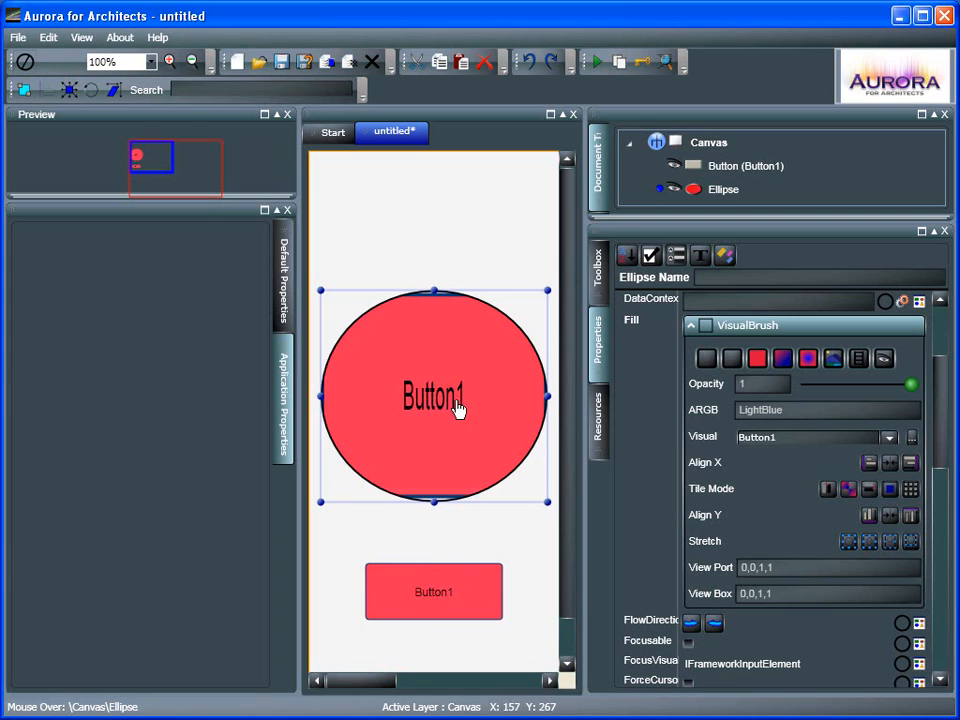
Try each of the visual brush's Stretch options in turn, starting with None and ending on the last one
click(850, 548)
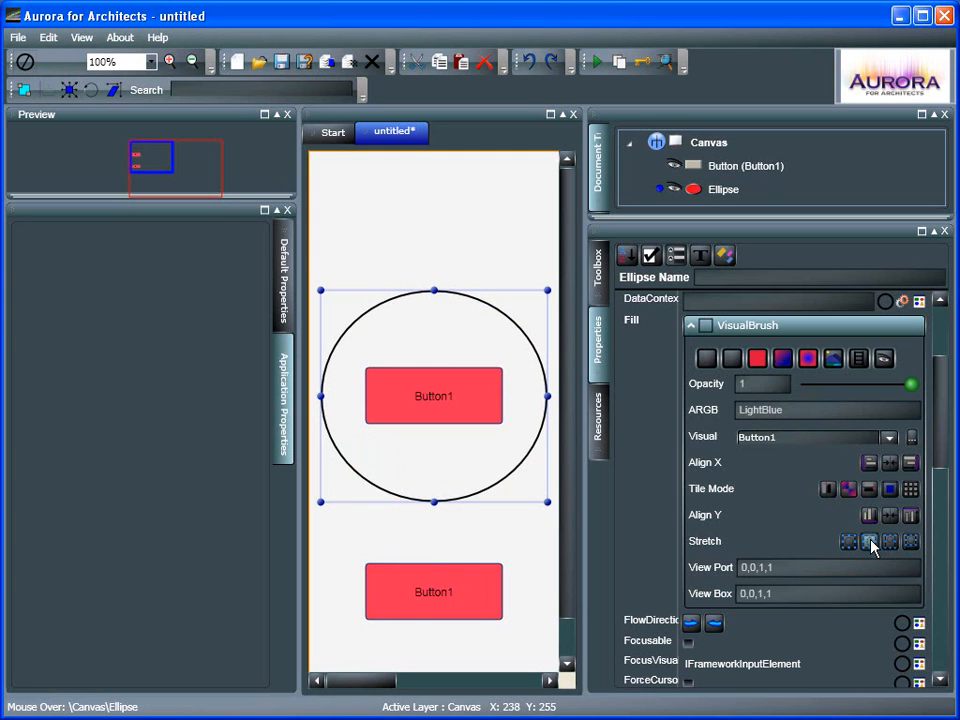
click(870, 542)
click(891, 543)
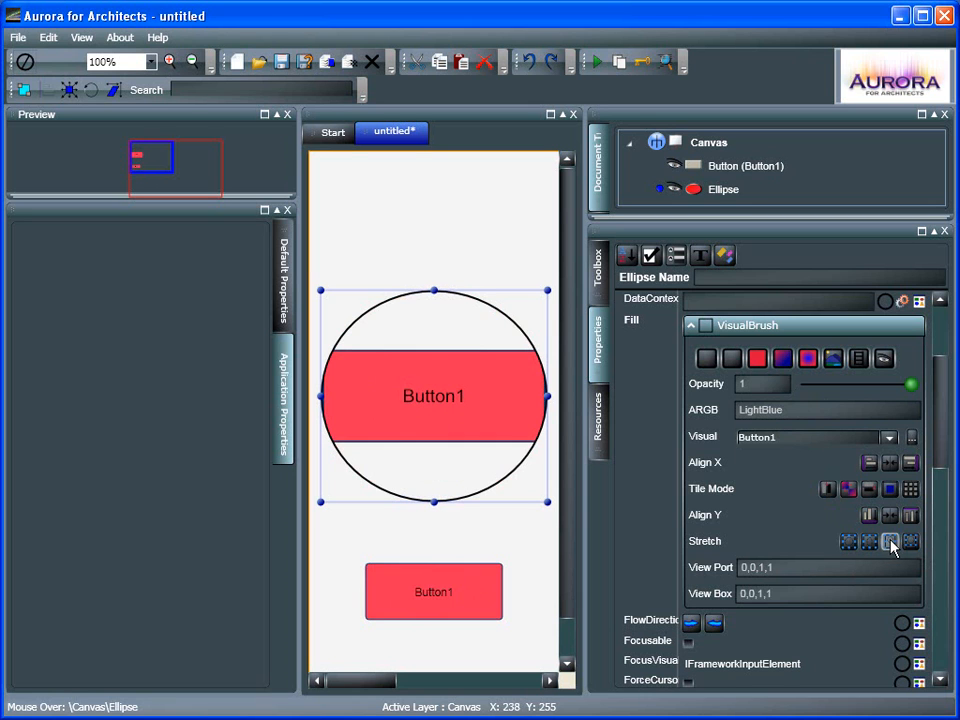
click(912, 542)
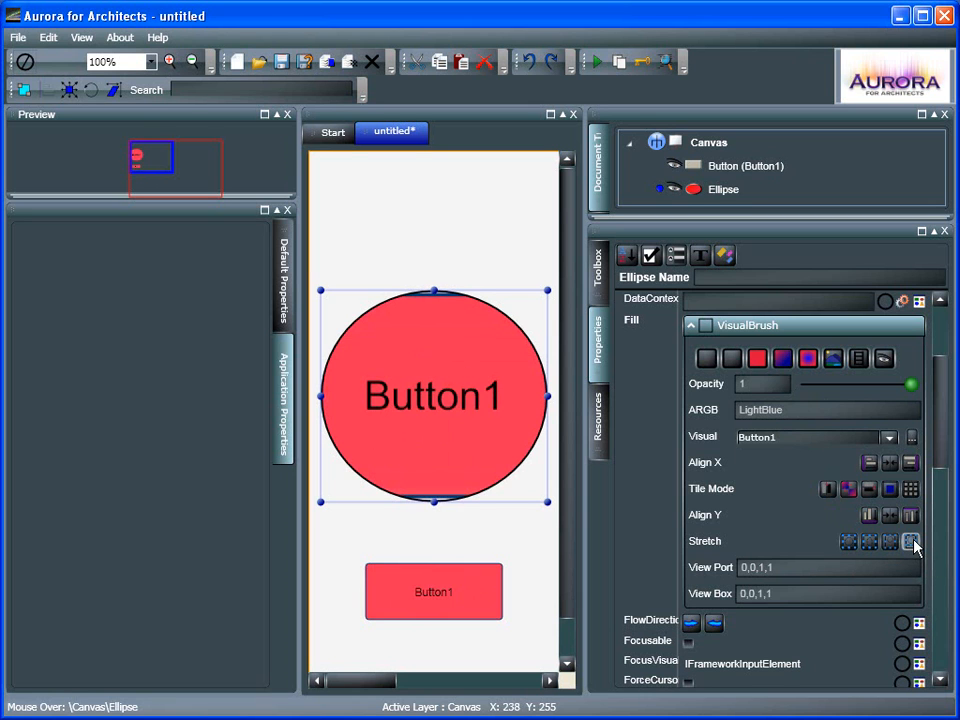